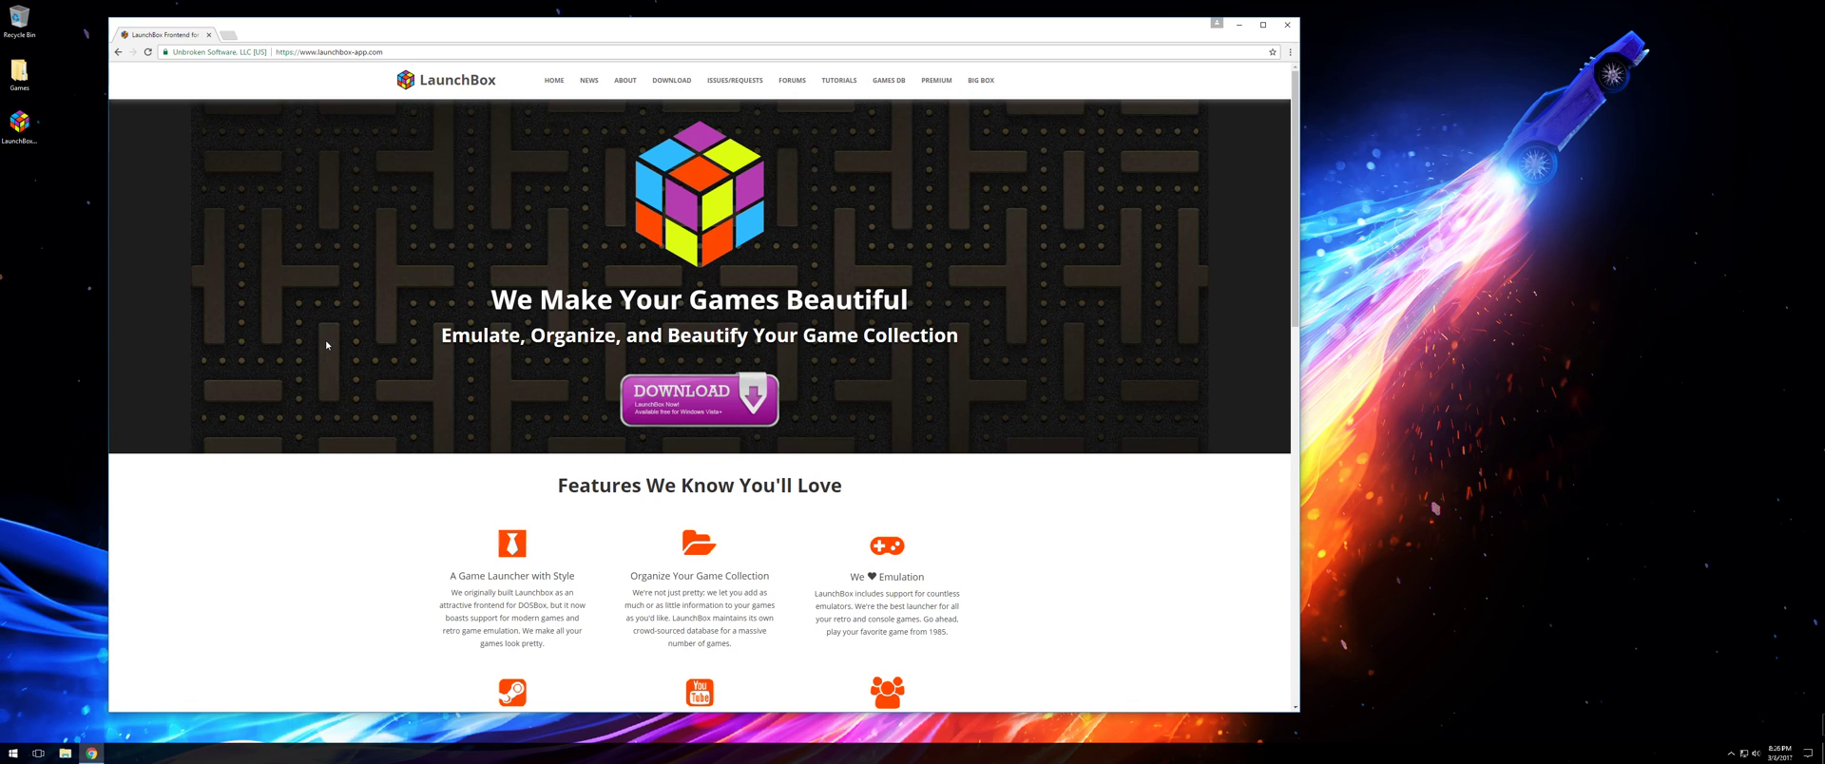
Step: Scroll the LaunchBox homepage, then open the Premium with Big Box page and scroll its features
scroll(380, 423, "down", 2)
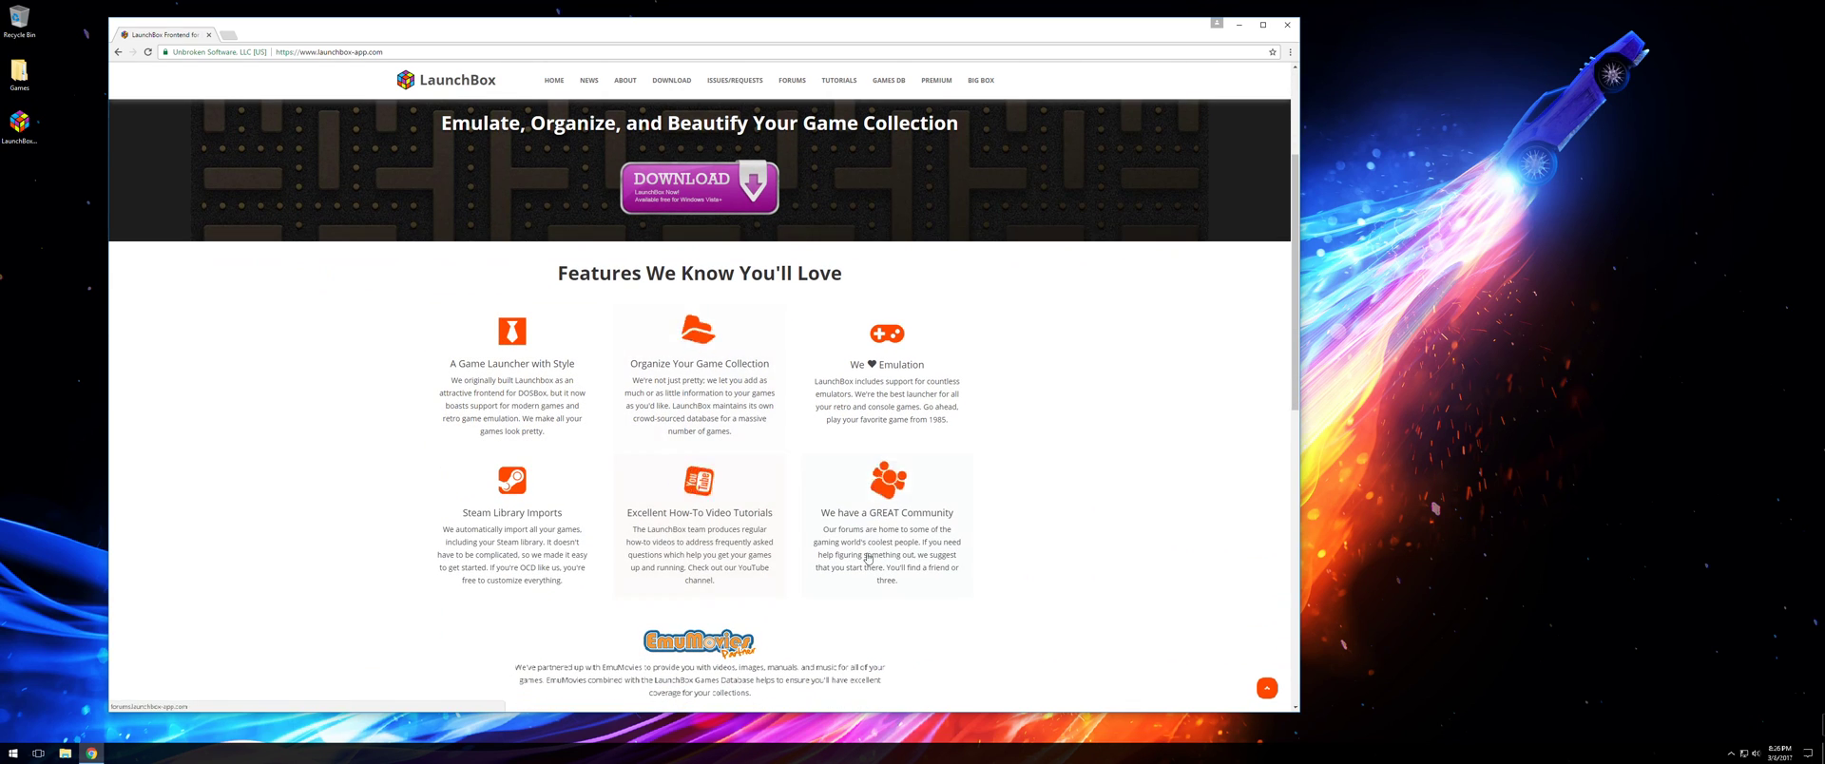
scroll(665, 409, "down", 8)
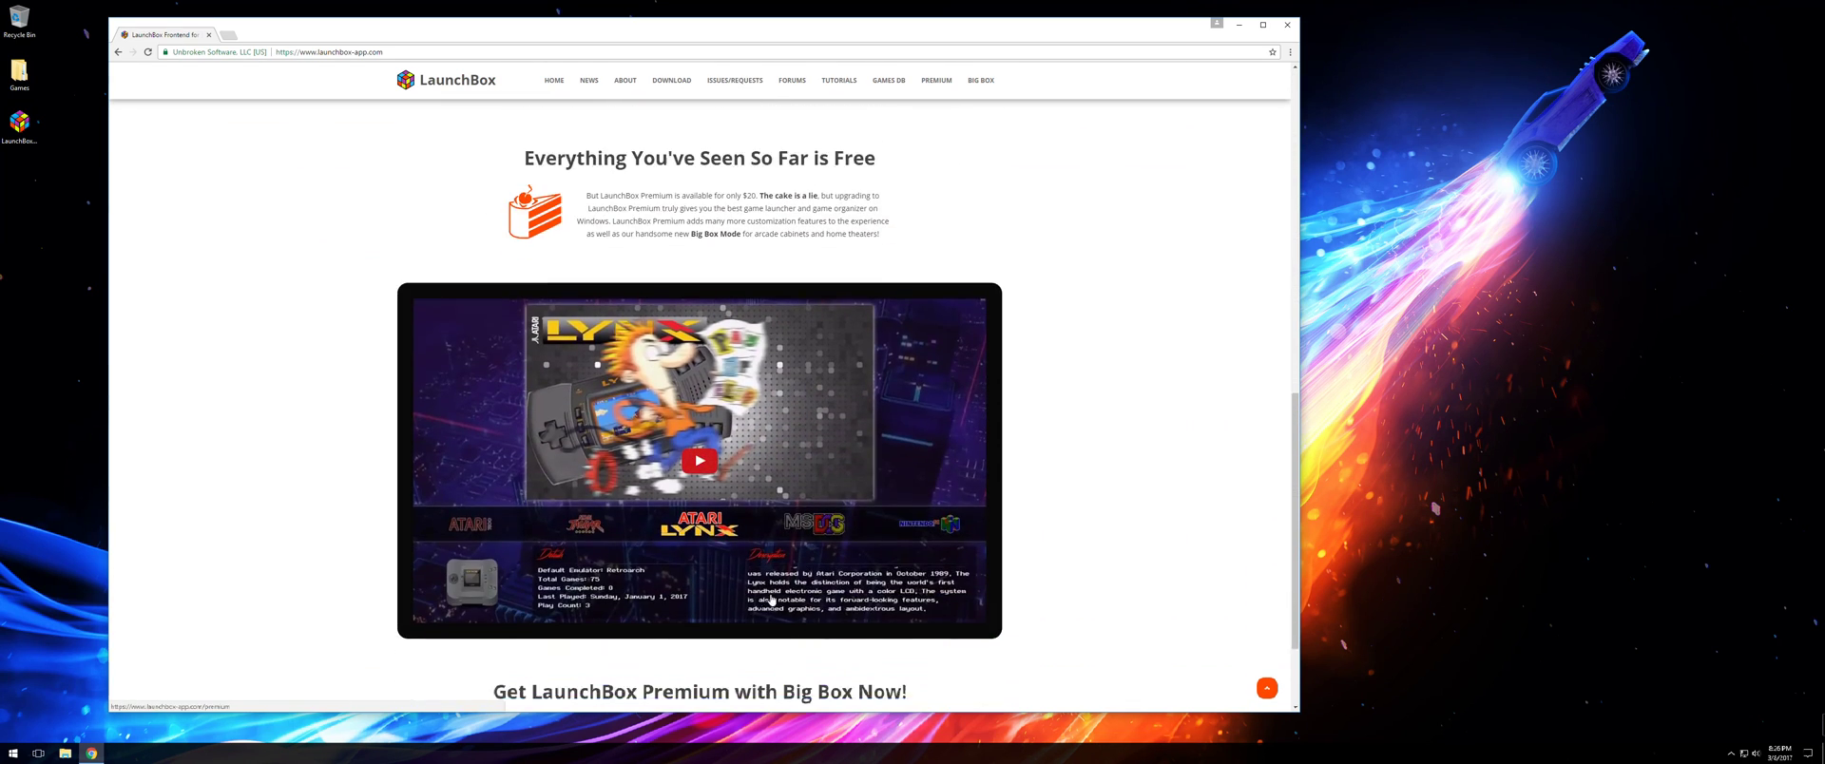
scroll(401, 412, "down", 1)
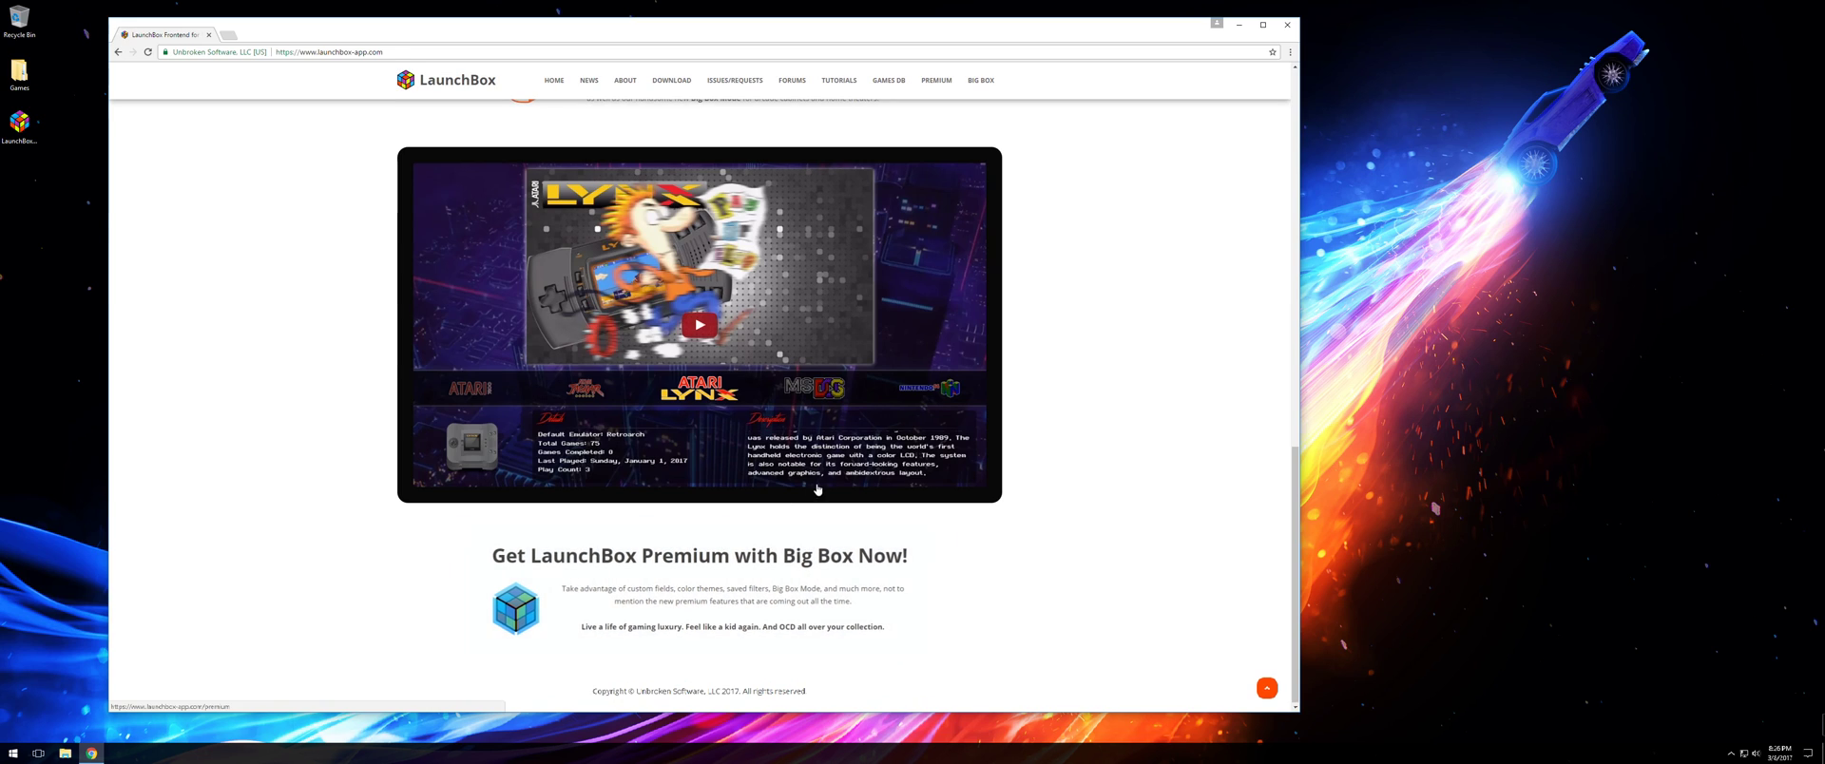
scroll(898, 400, "up", 1)
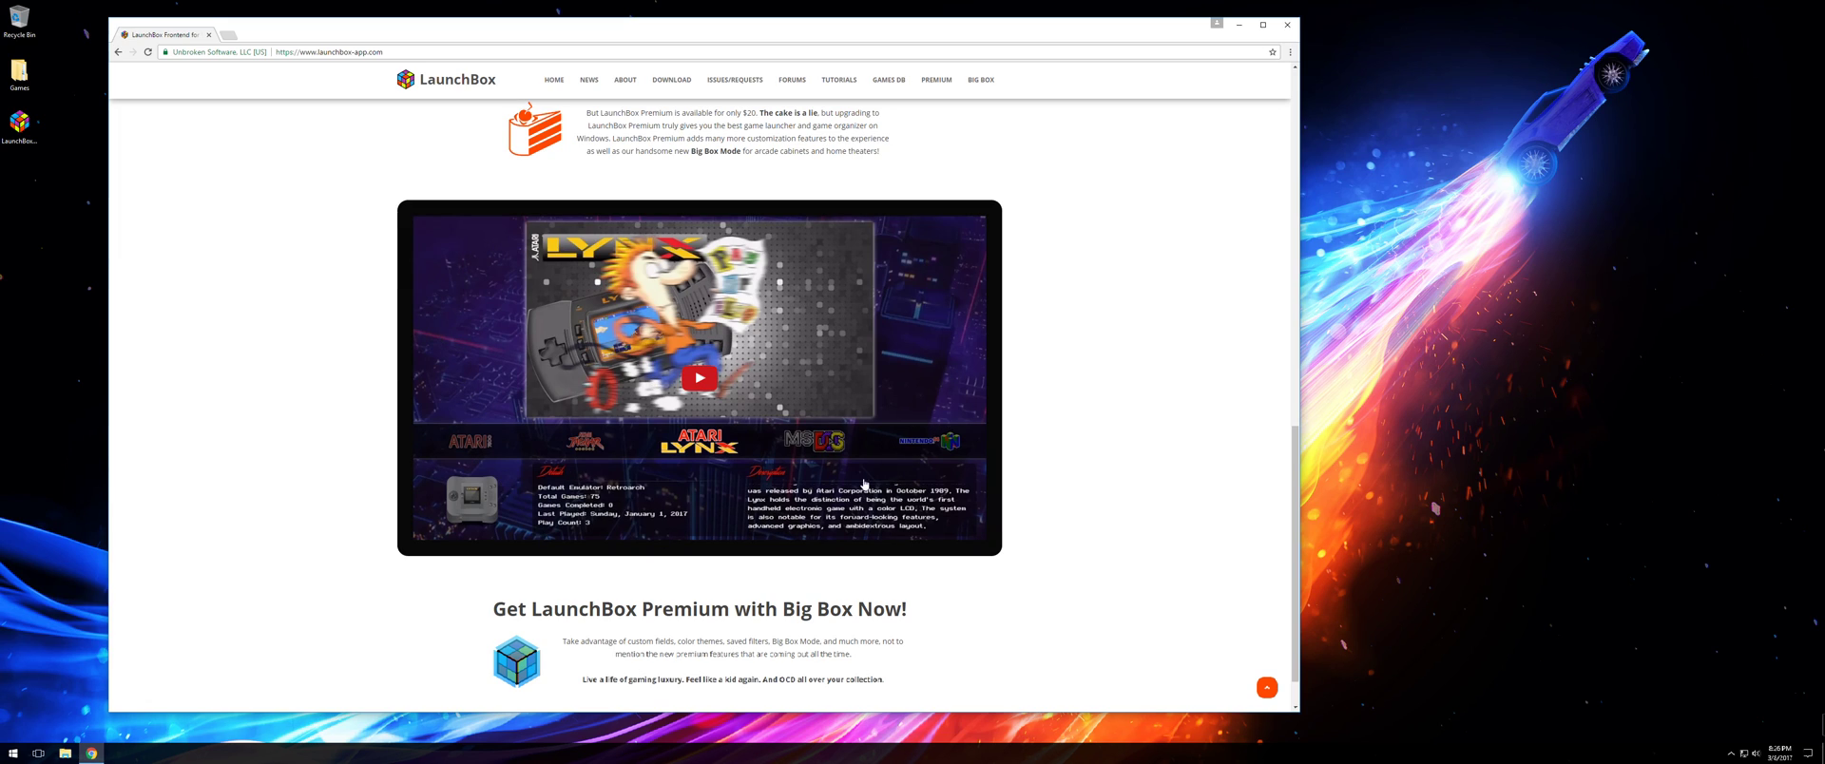
scroll(1113, 450, "up", 15)
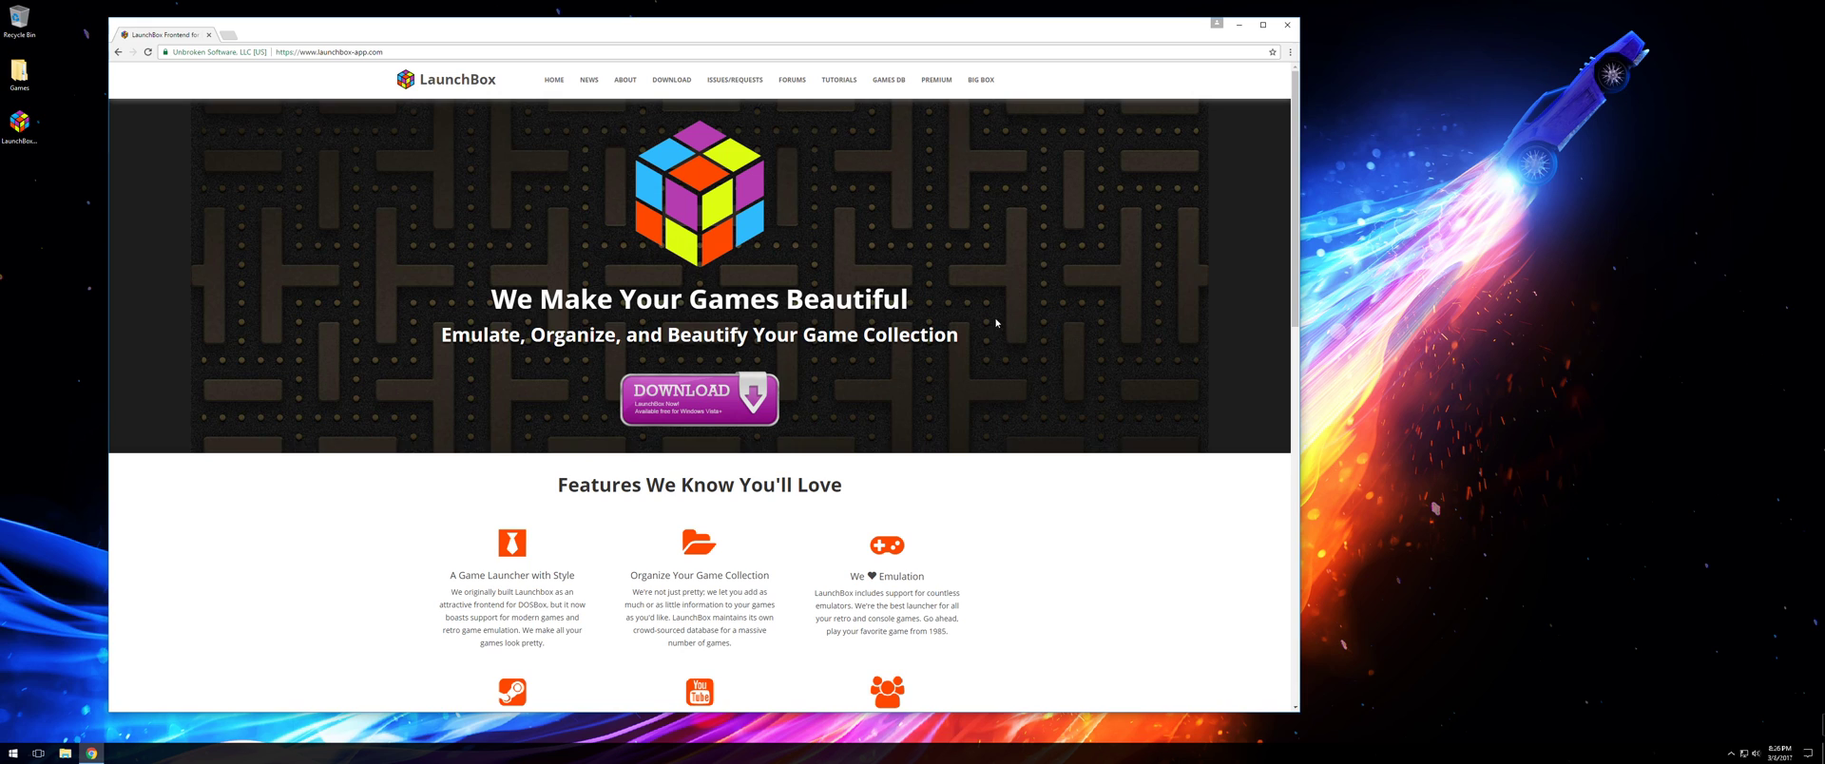
left_click(936, 80)
scroll(917, 164, "down", 2)
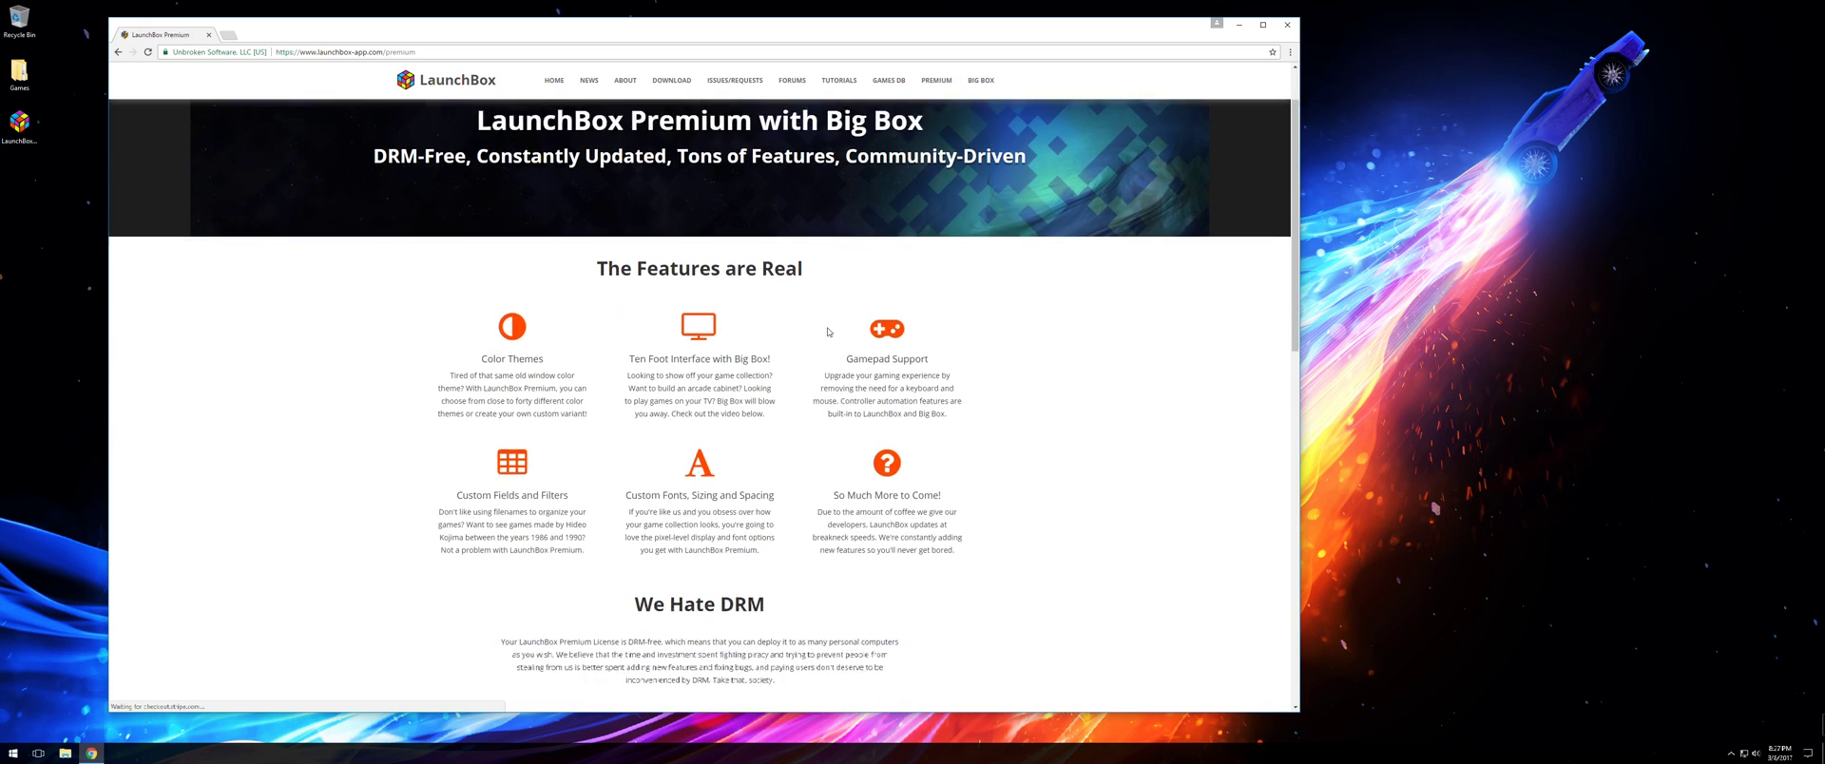
scroll(820, 365, "down", 4)
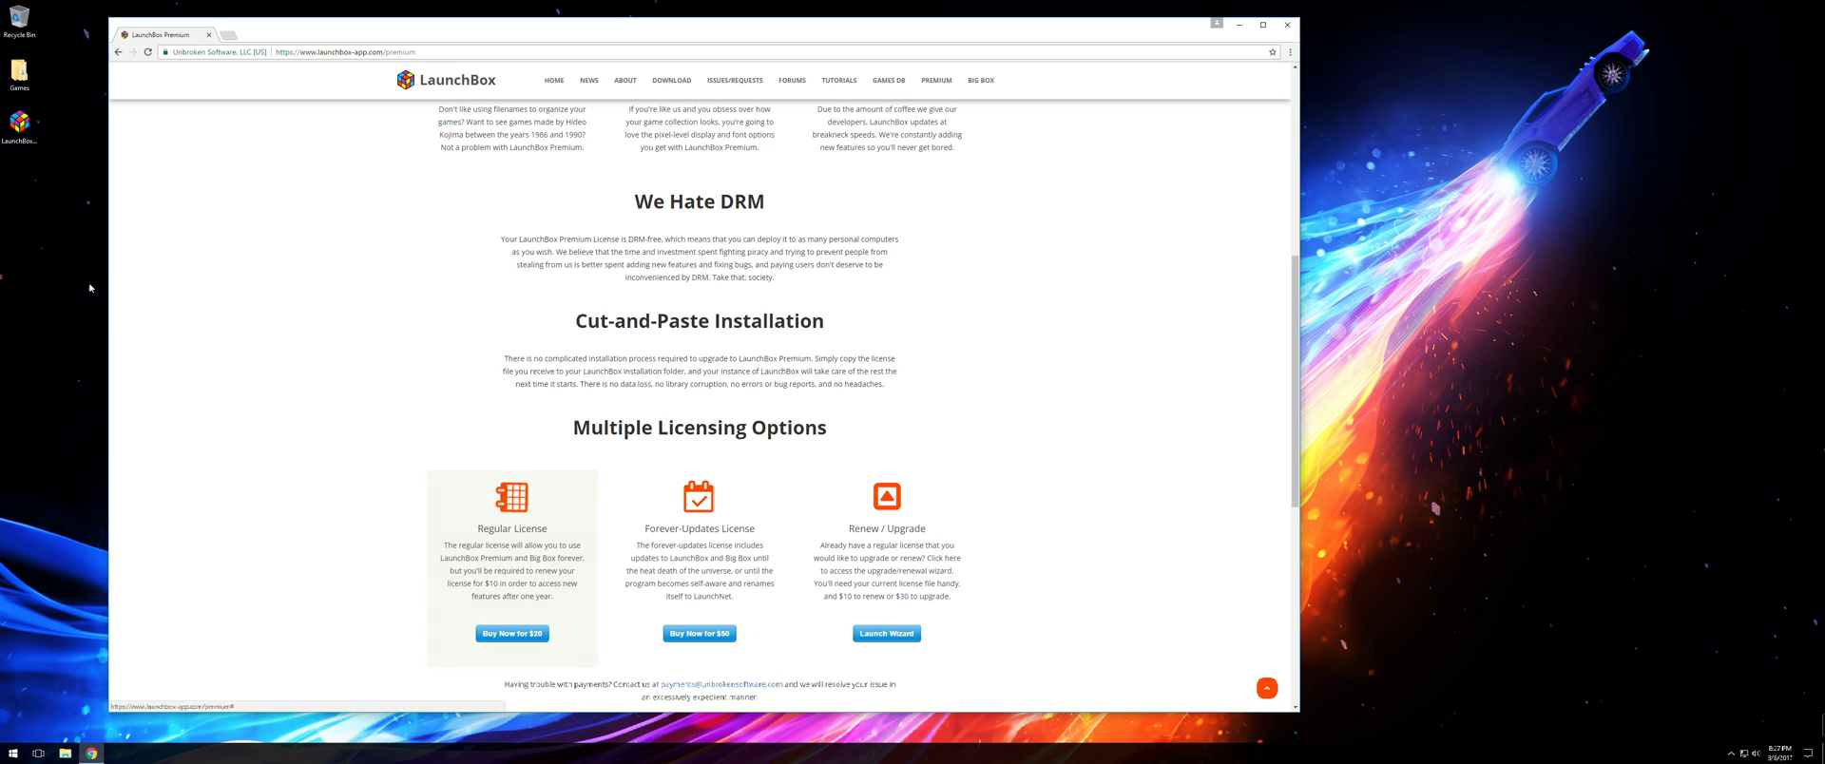
Step: Select the LaunchBox setup file on the desktop, review the licensing options, and go to the Community Forums
left_click(19, 124)
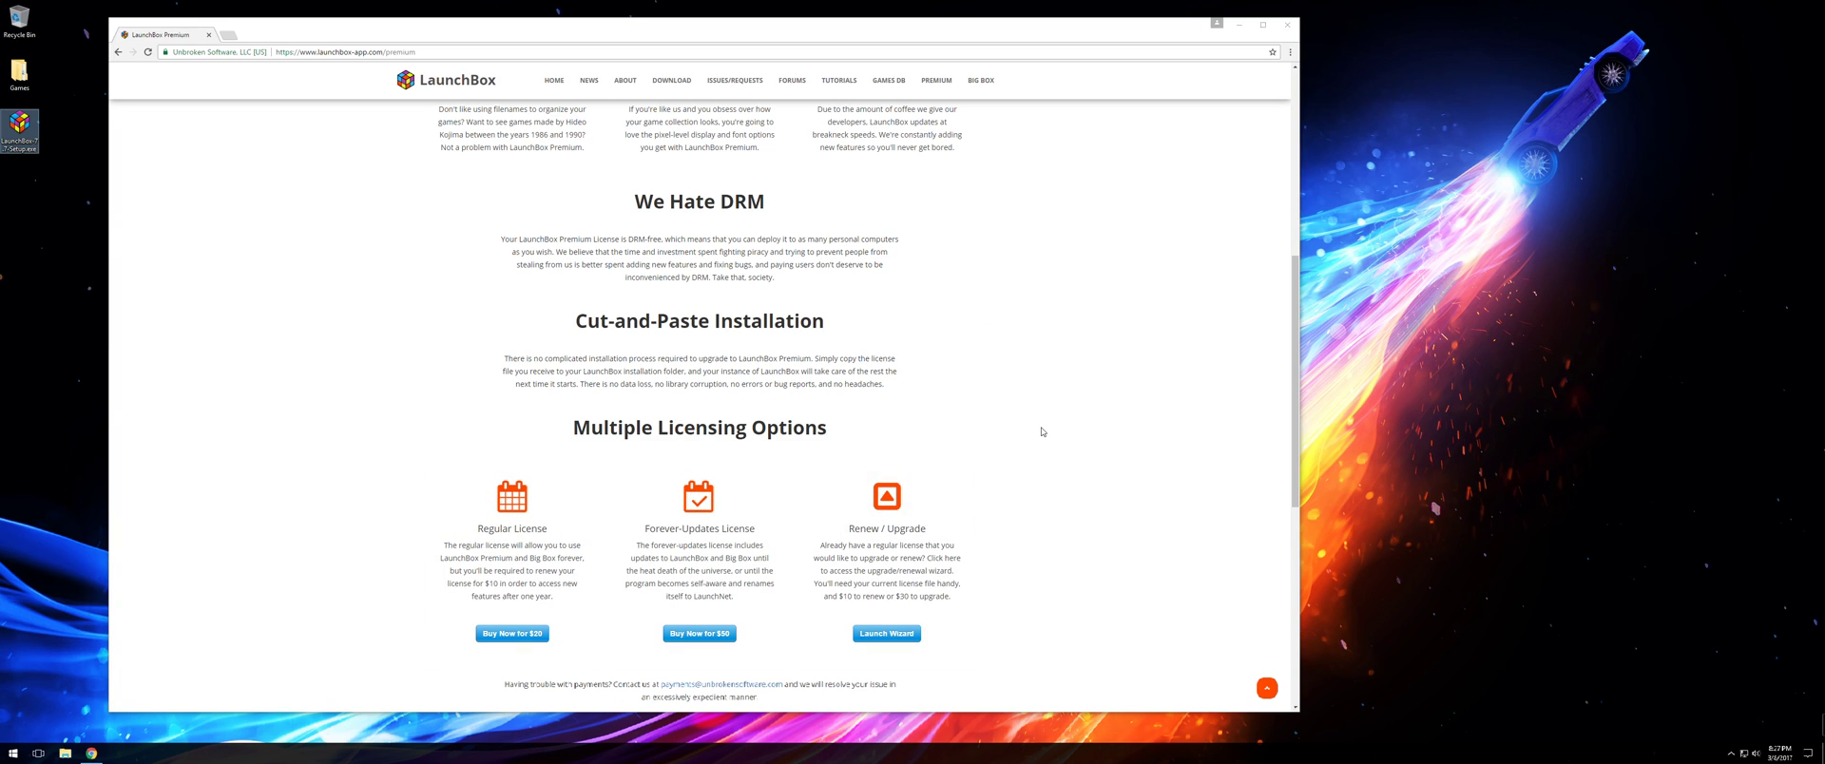
scroll(1052, 445, "down", 1)
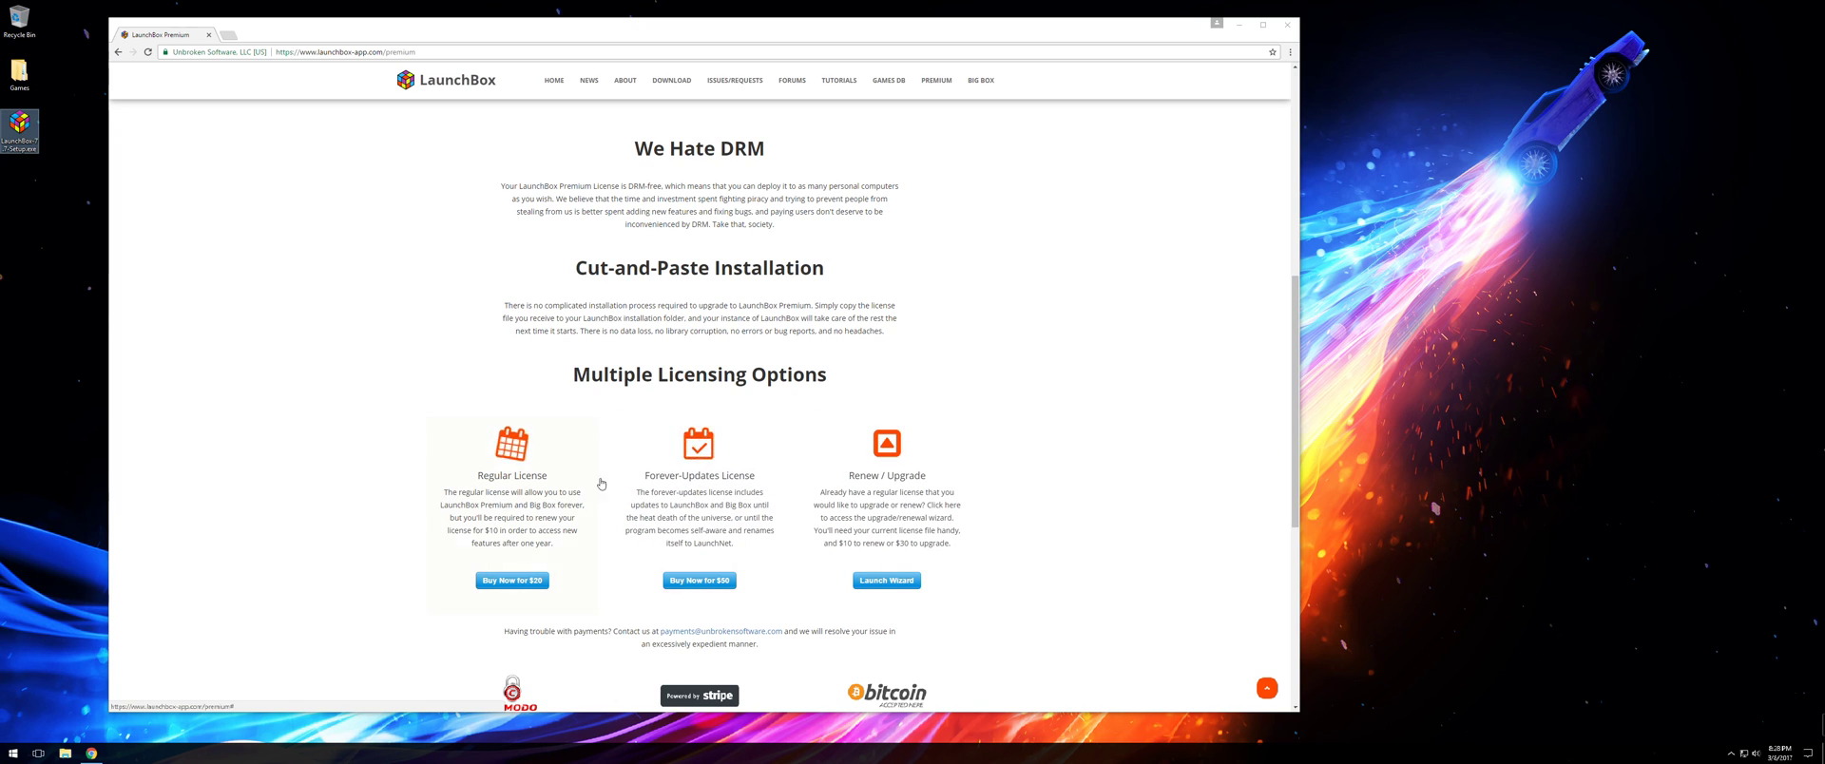
scroll(770, 447, "up", 5)
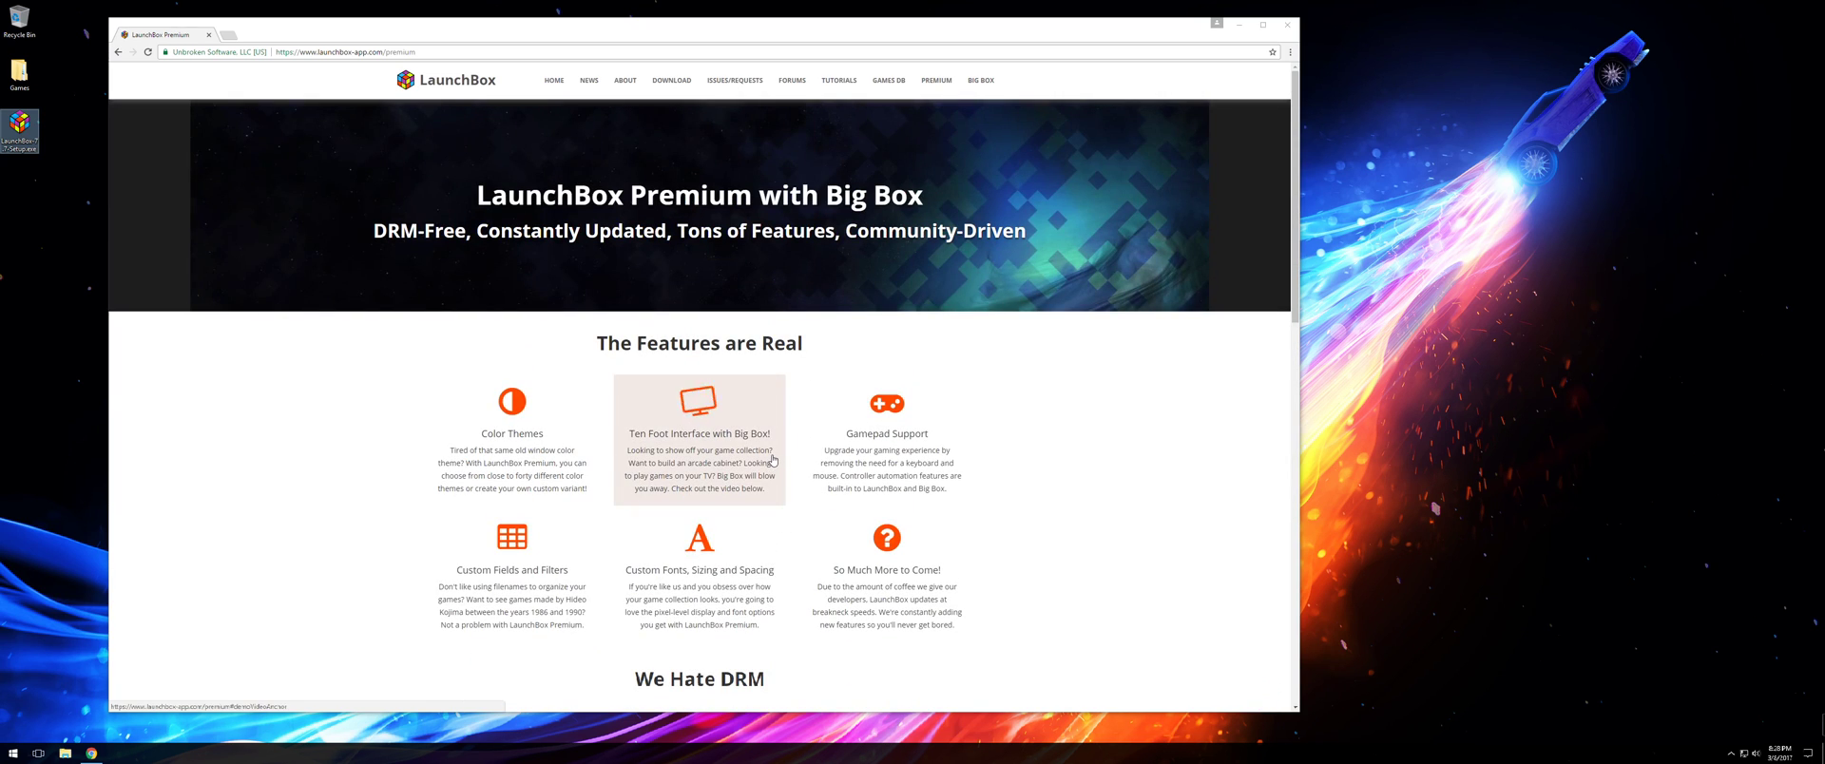
left_click(803, 88)
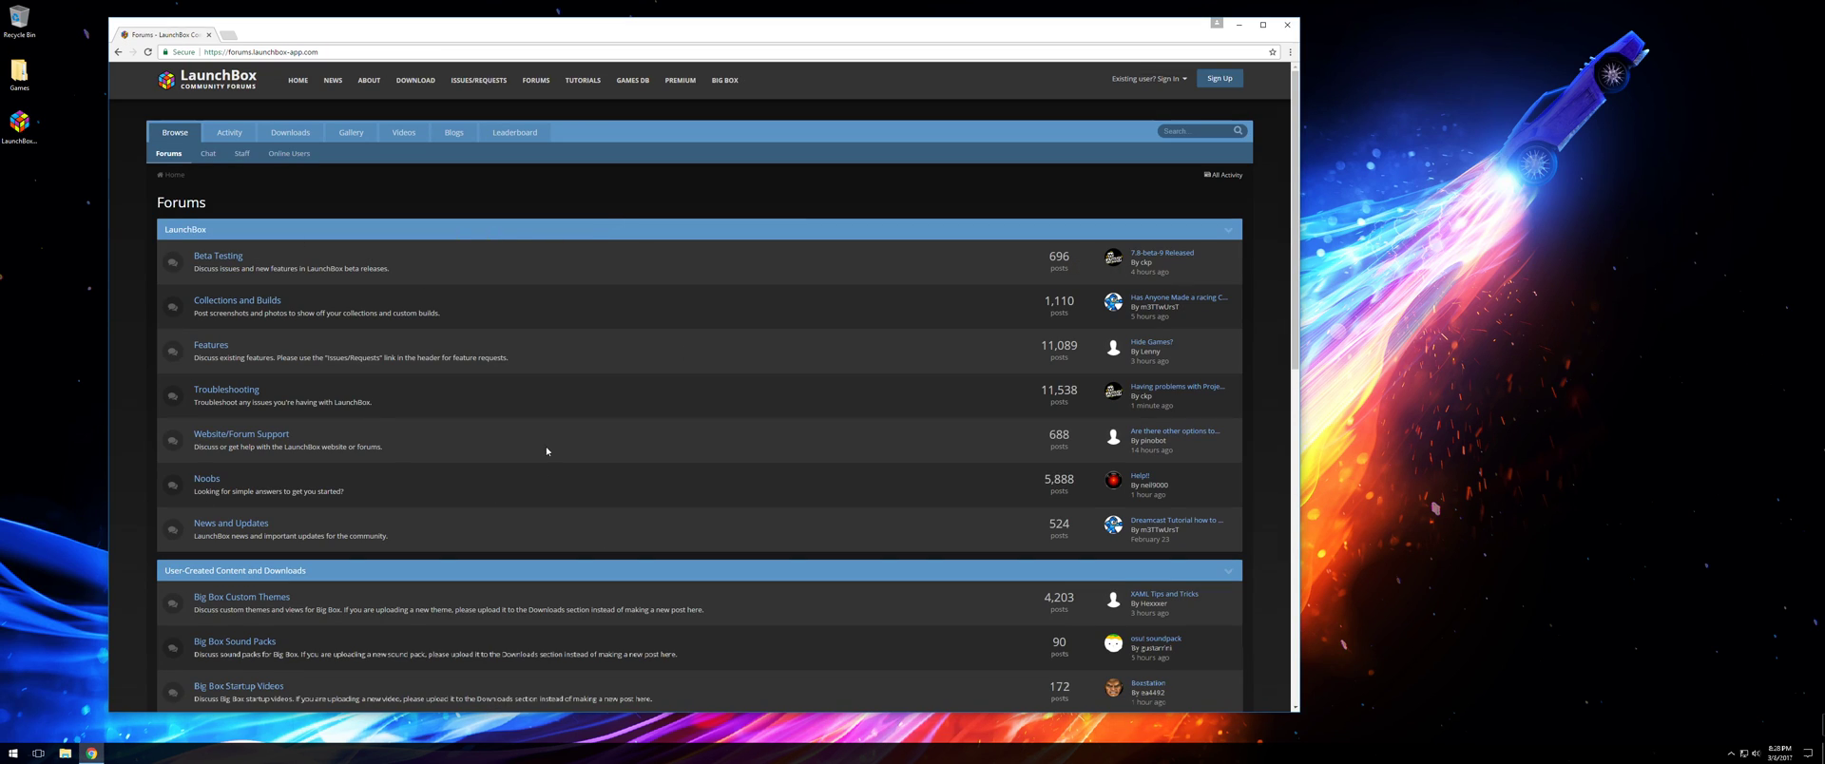
Step: View the forums' Downloads section and the Gallery of user builds, then go back to the homepage
left_click(310, 139)
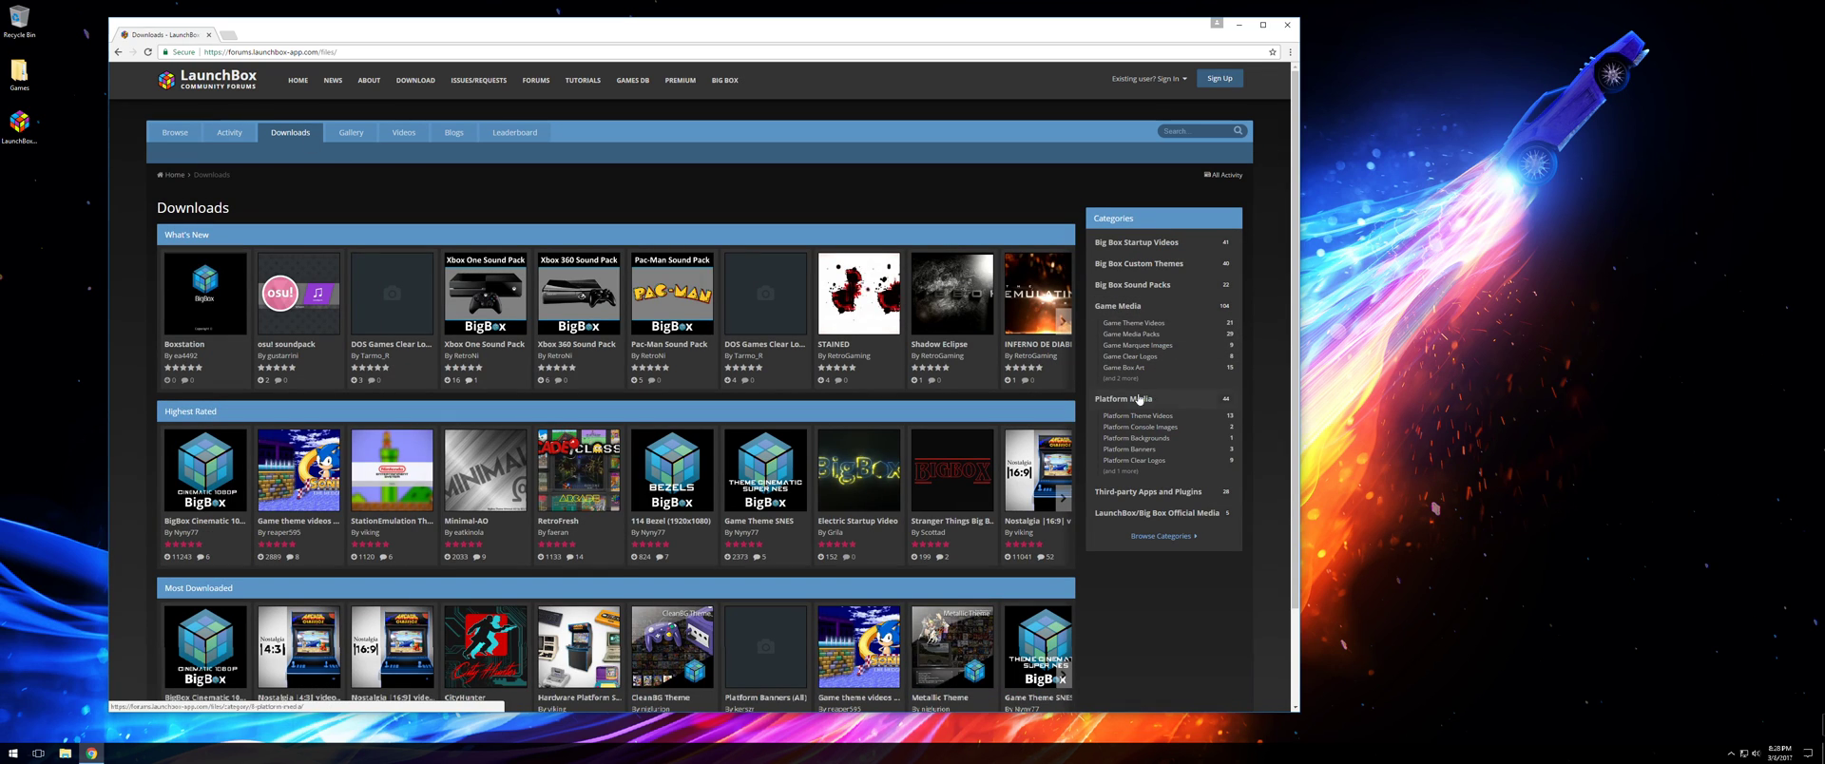
left_click(351, 132)
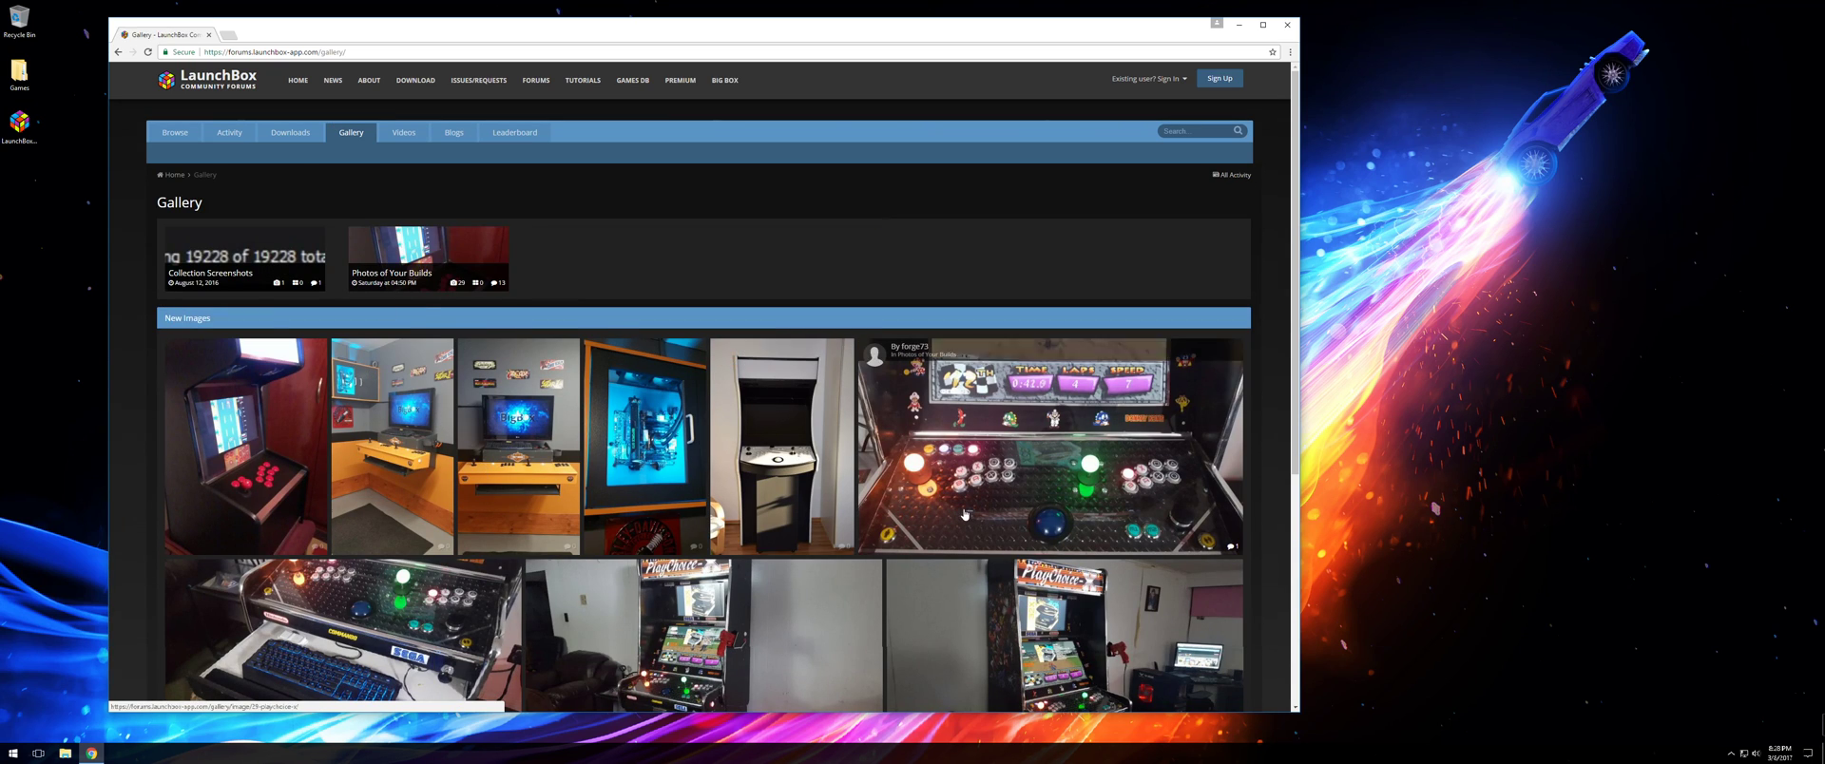
scroll(945, 510, "down", 4)
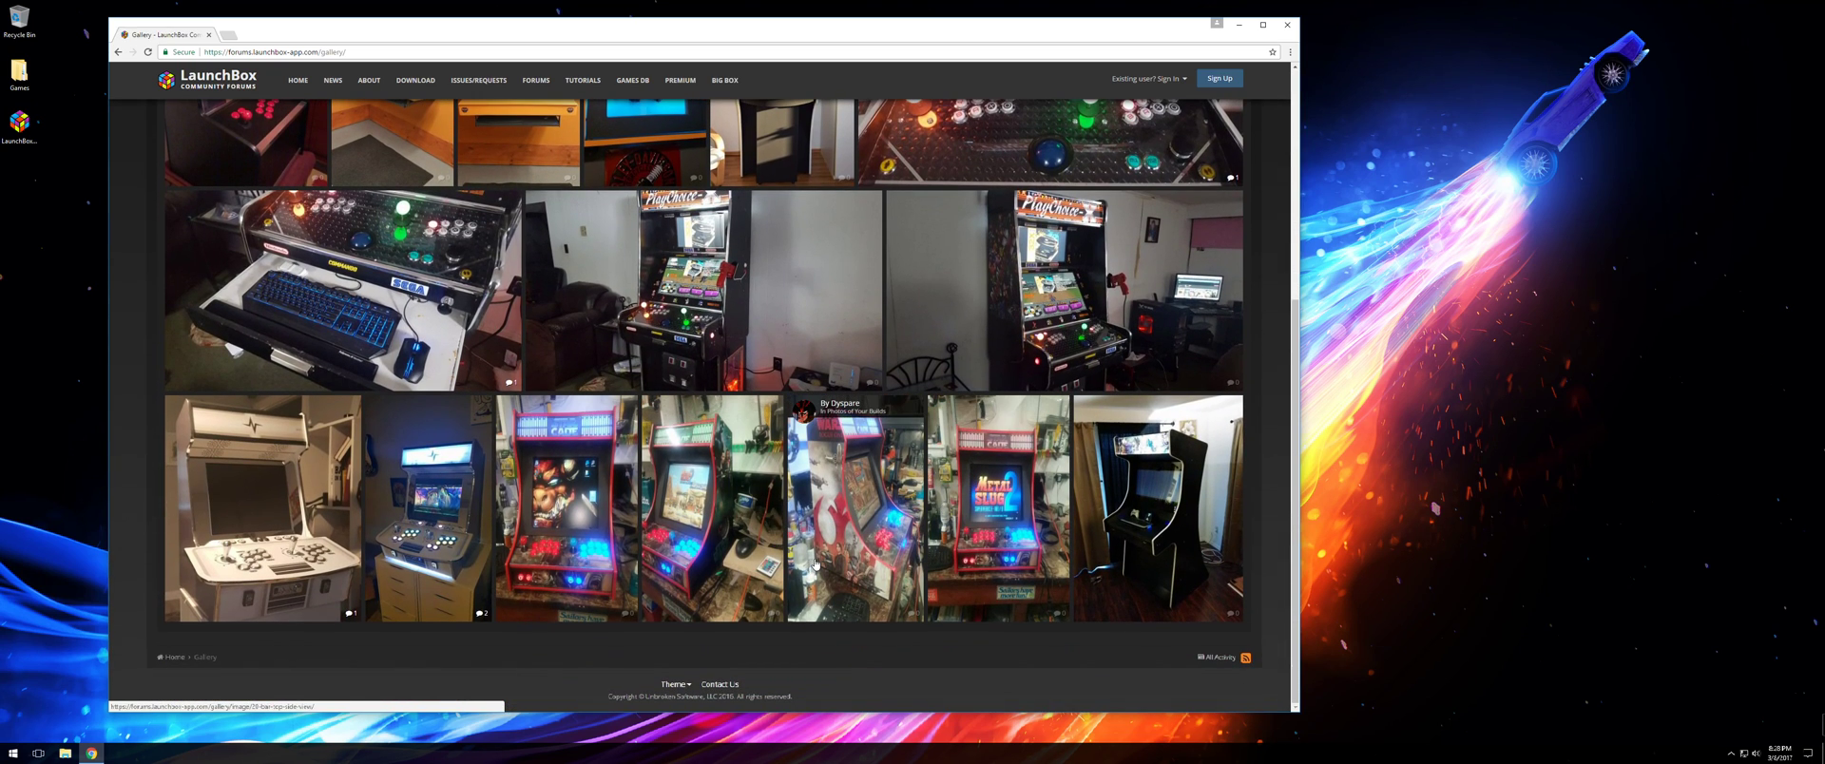
scroll(826, 476, "up", 4)
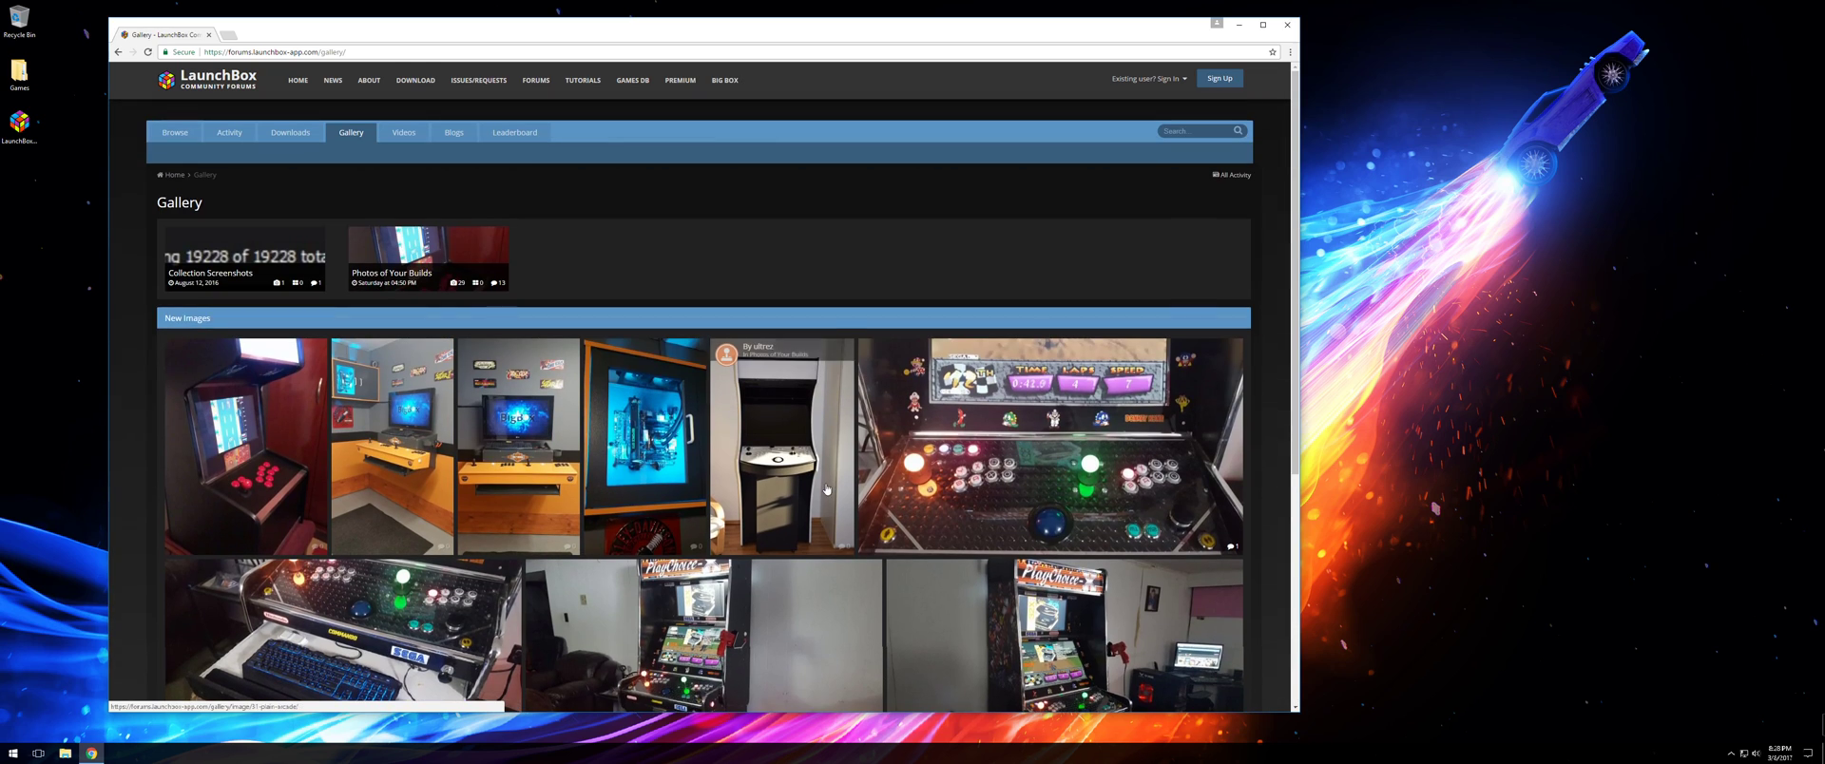
left_click(298, 81)
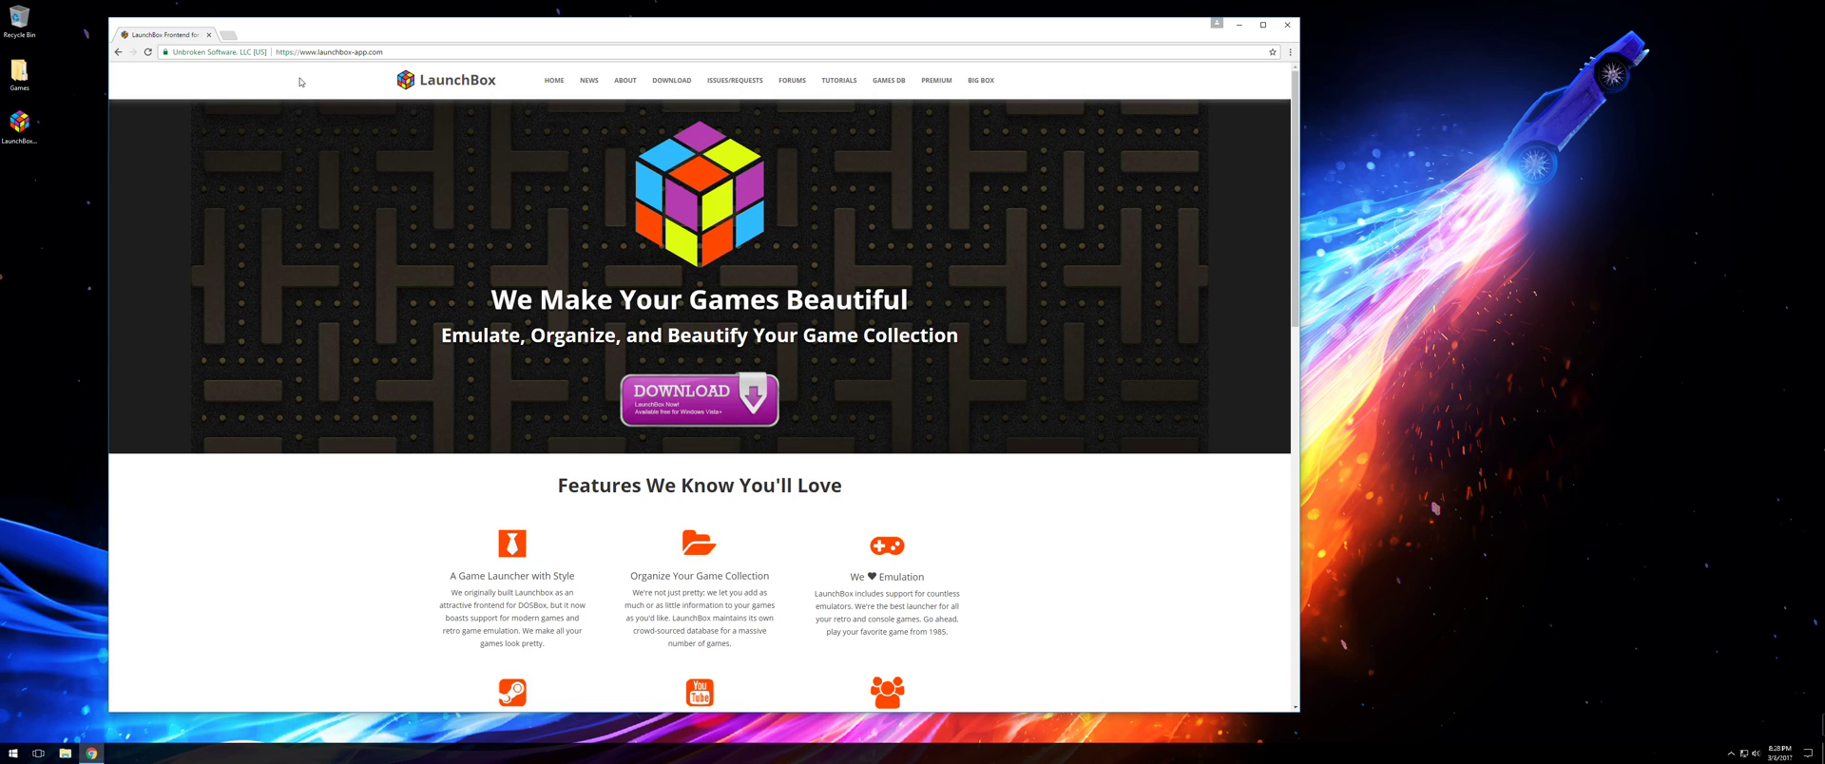
Step: Minimize Chrome and browse Games > Emulators, opening the NES emulator folders and then the Wii folder
left_click(1238, 24)
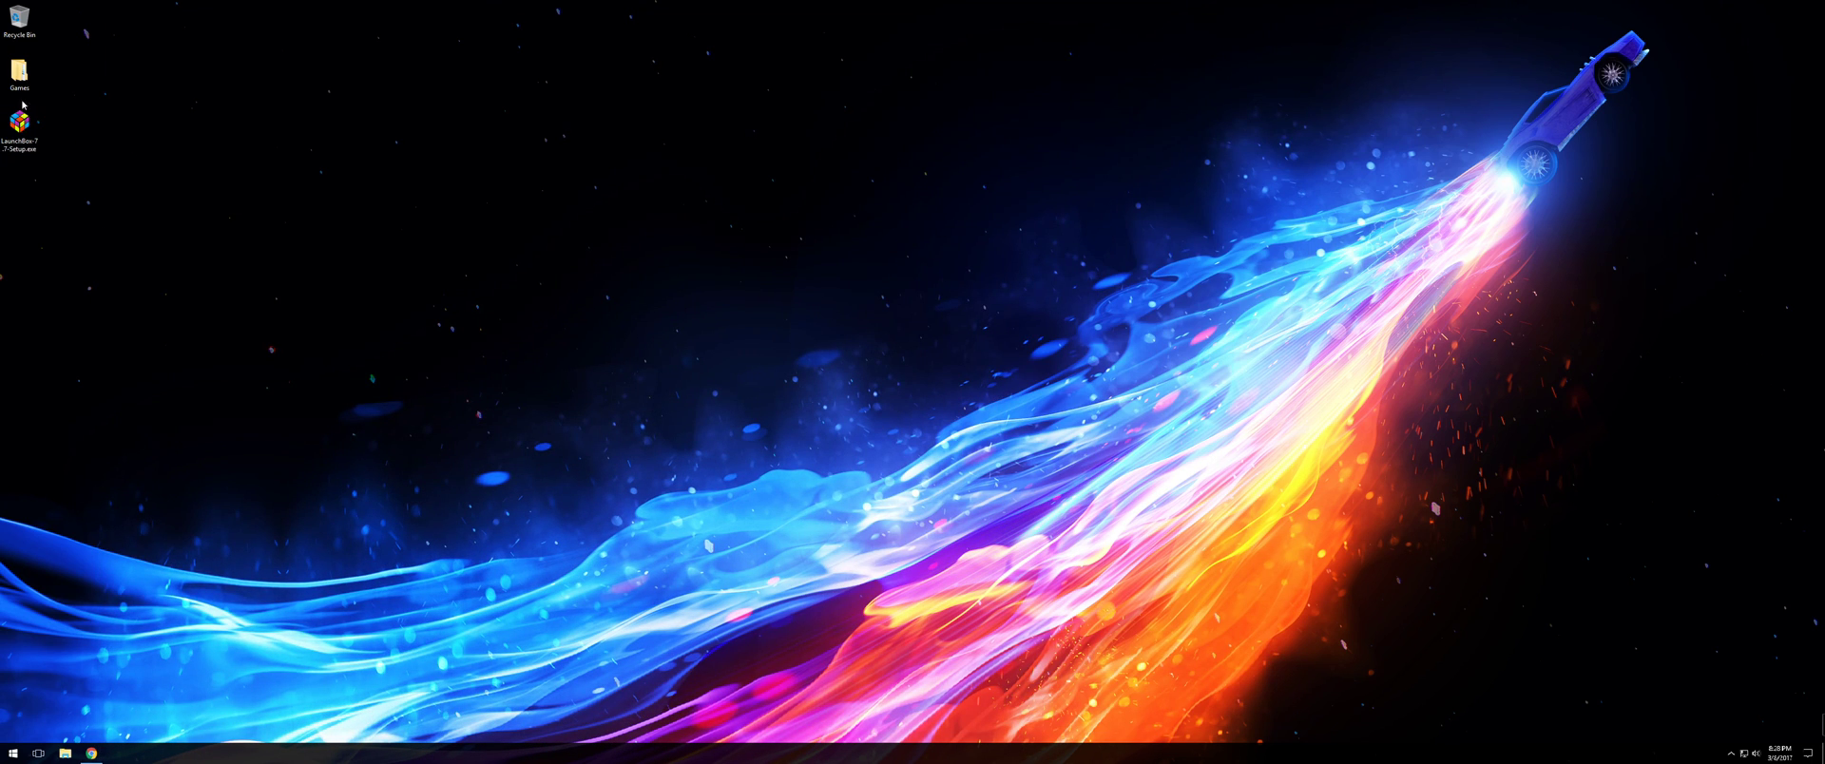
double_click(19, 72)
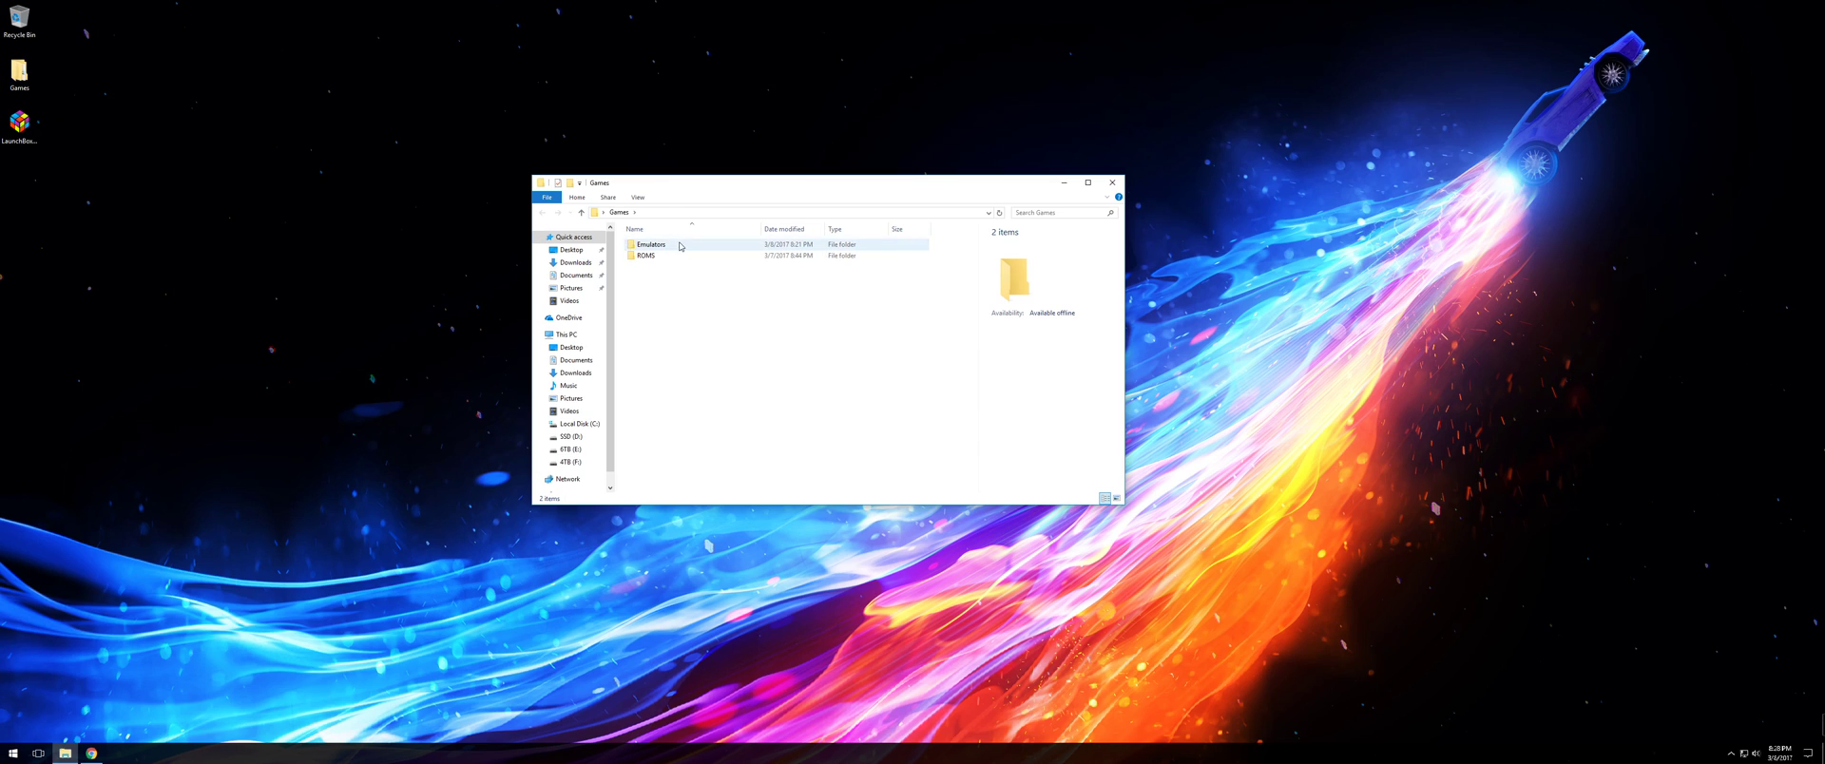
double_click(680, 246)
left_click(556, 213)
left_click(557, 213)
double_click(656, 244)
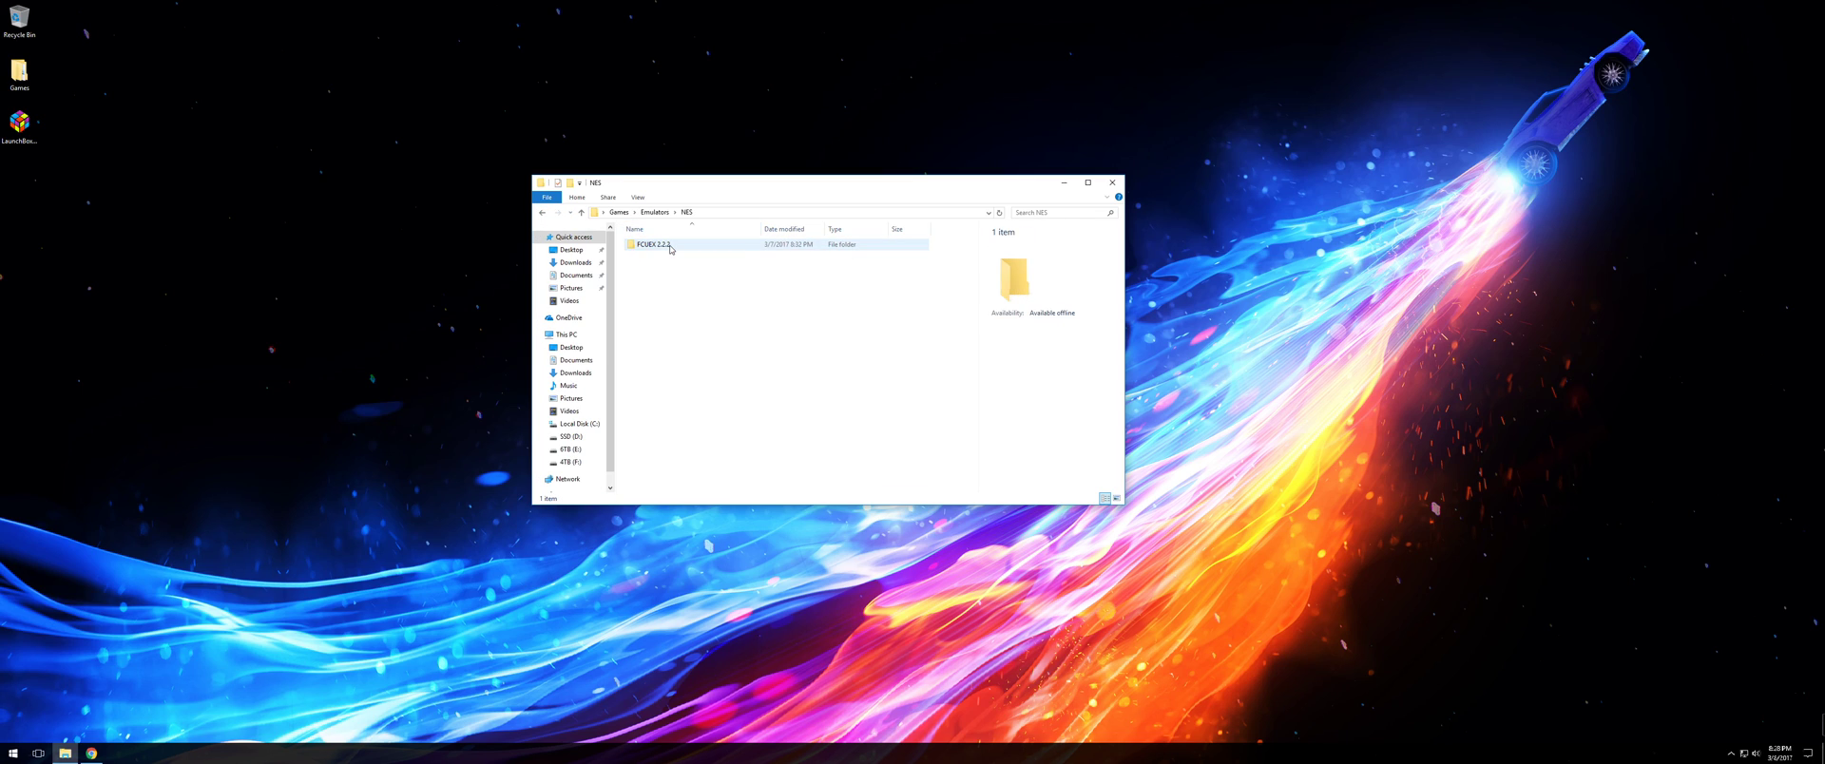
double_click(670, 246)
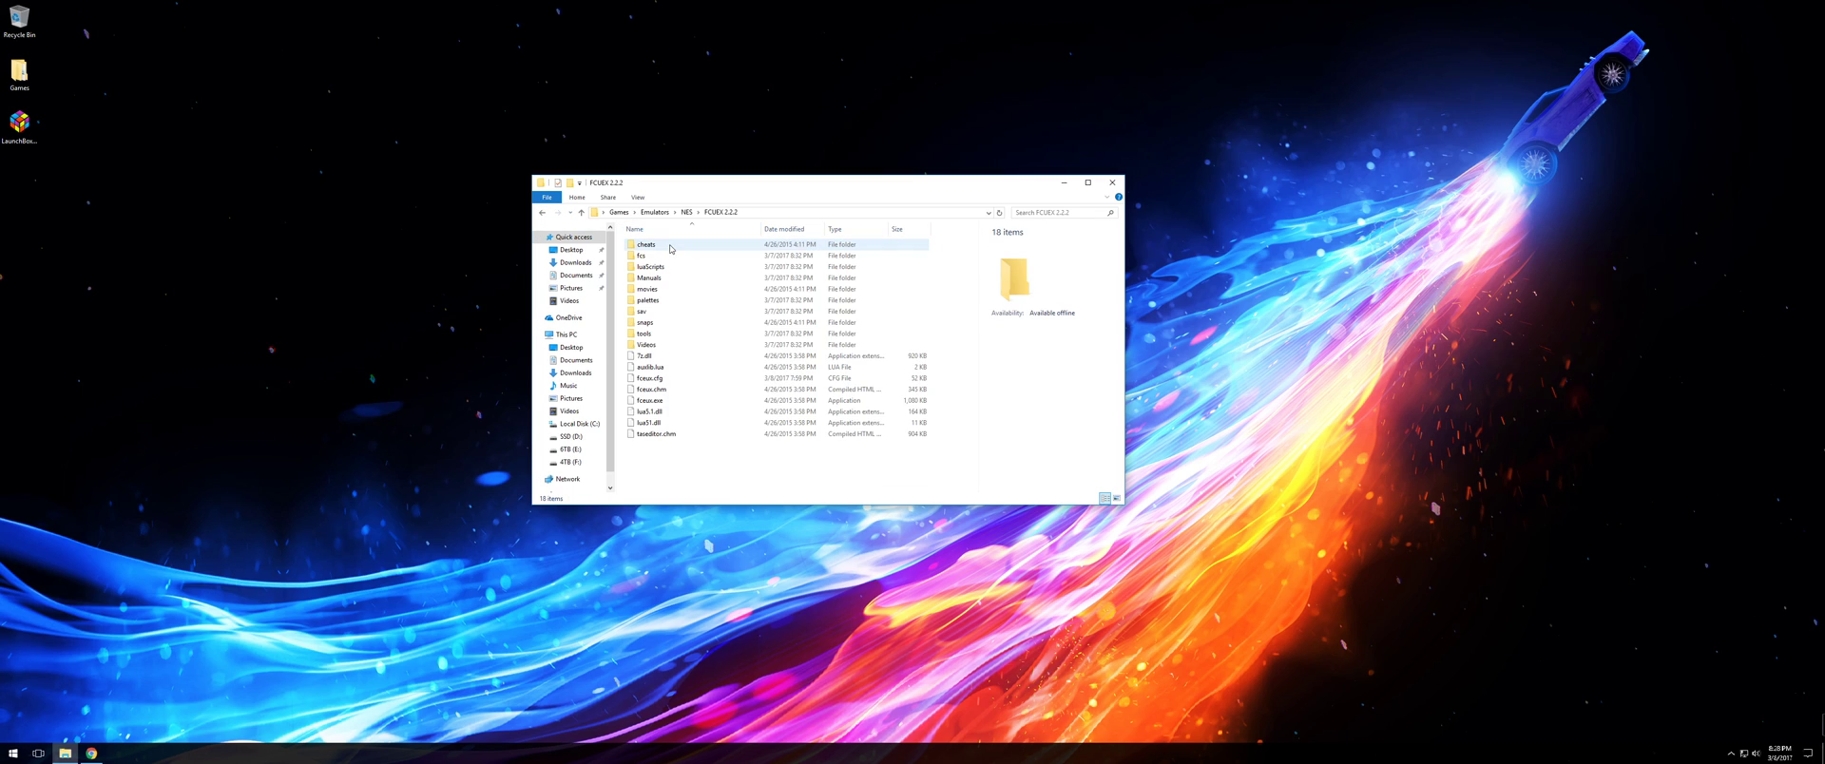
double_click(540, 213)
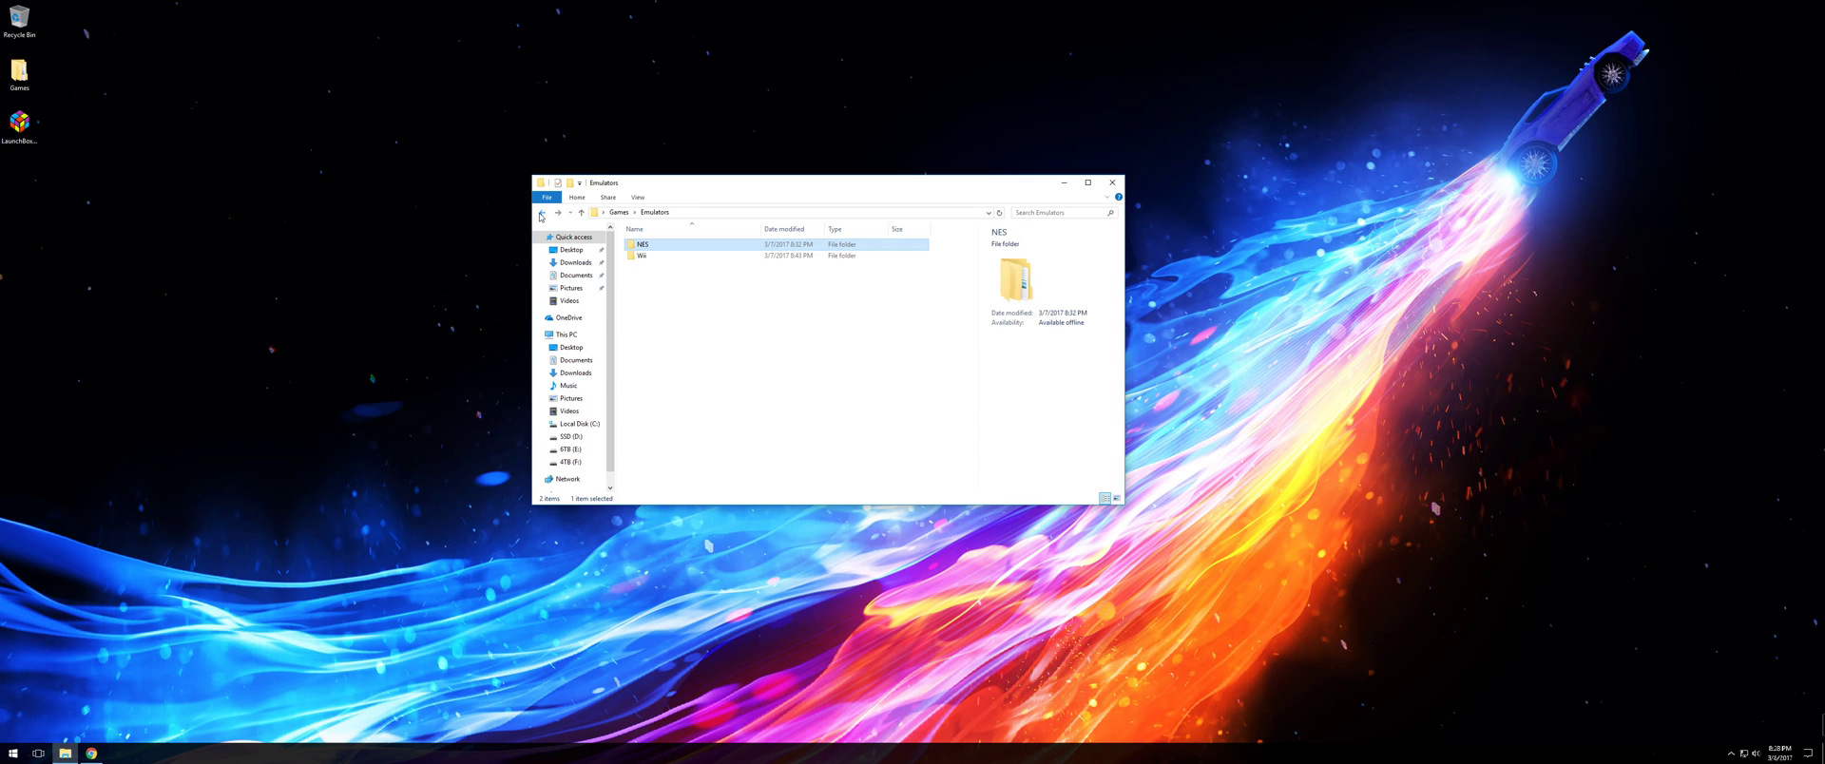
double_click(662, 256)
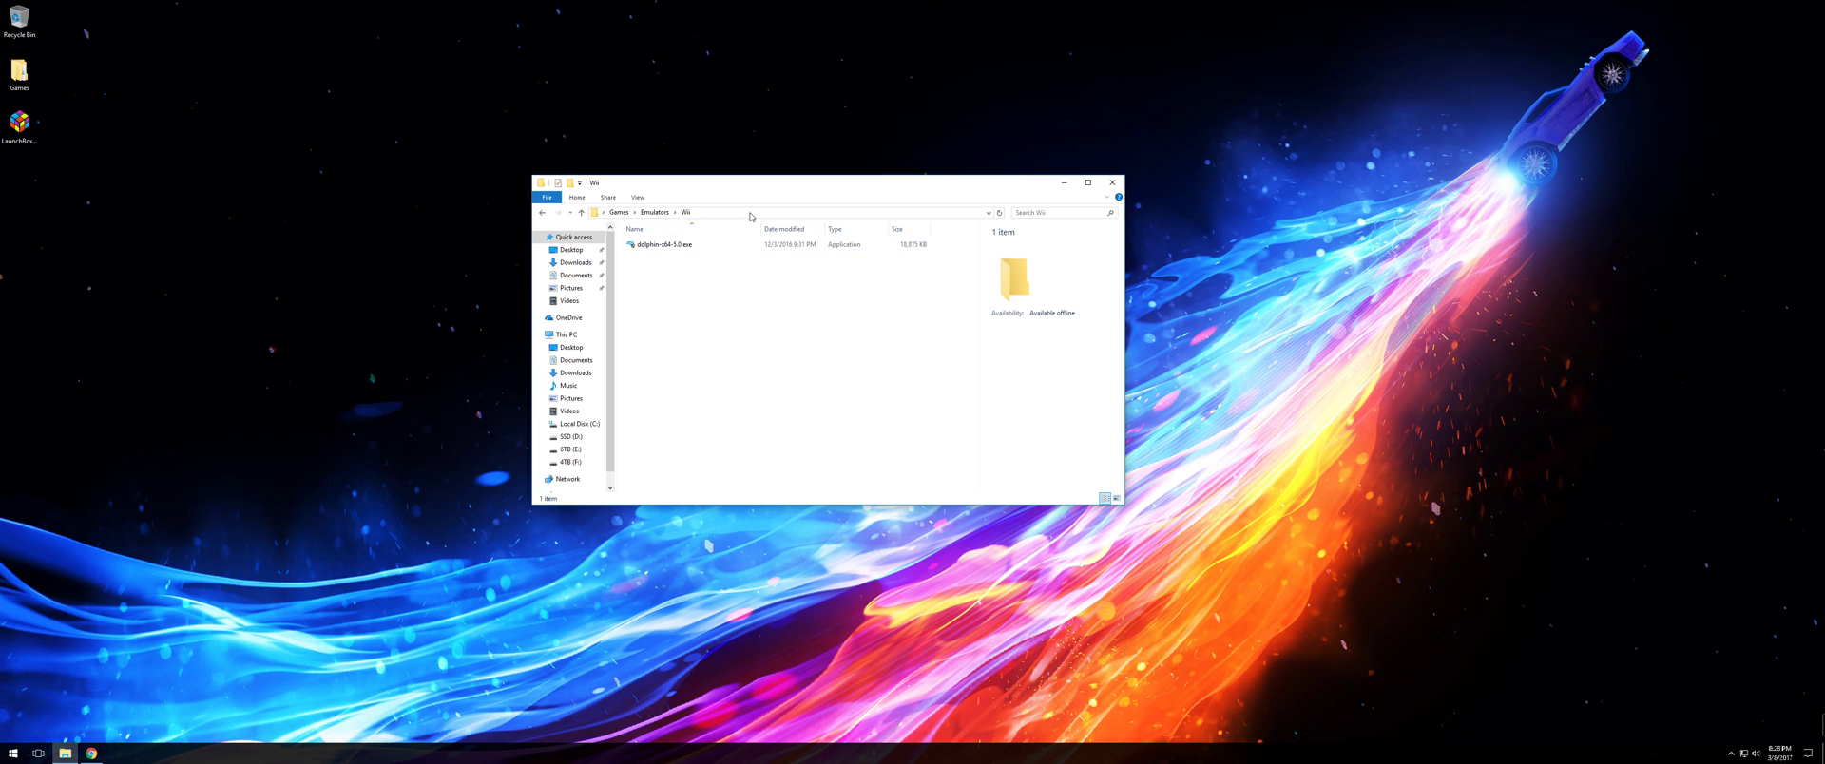
Step: Return to Games, look inside ROMS > NES, then close File Explorer
left_click(544, 212)
left_click(544, 213)
double_click(669, 257)
double_click(674, 245)
key("alt+Left")
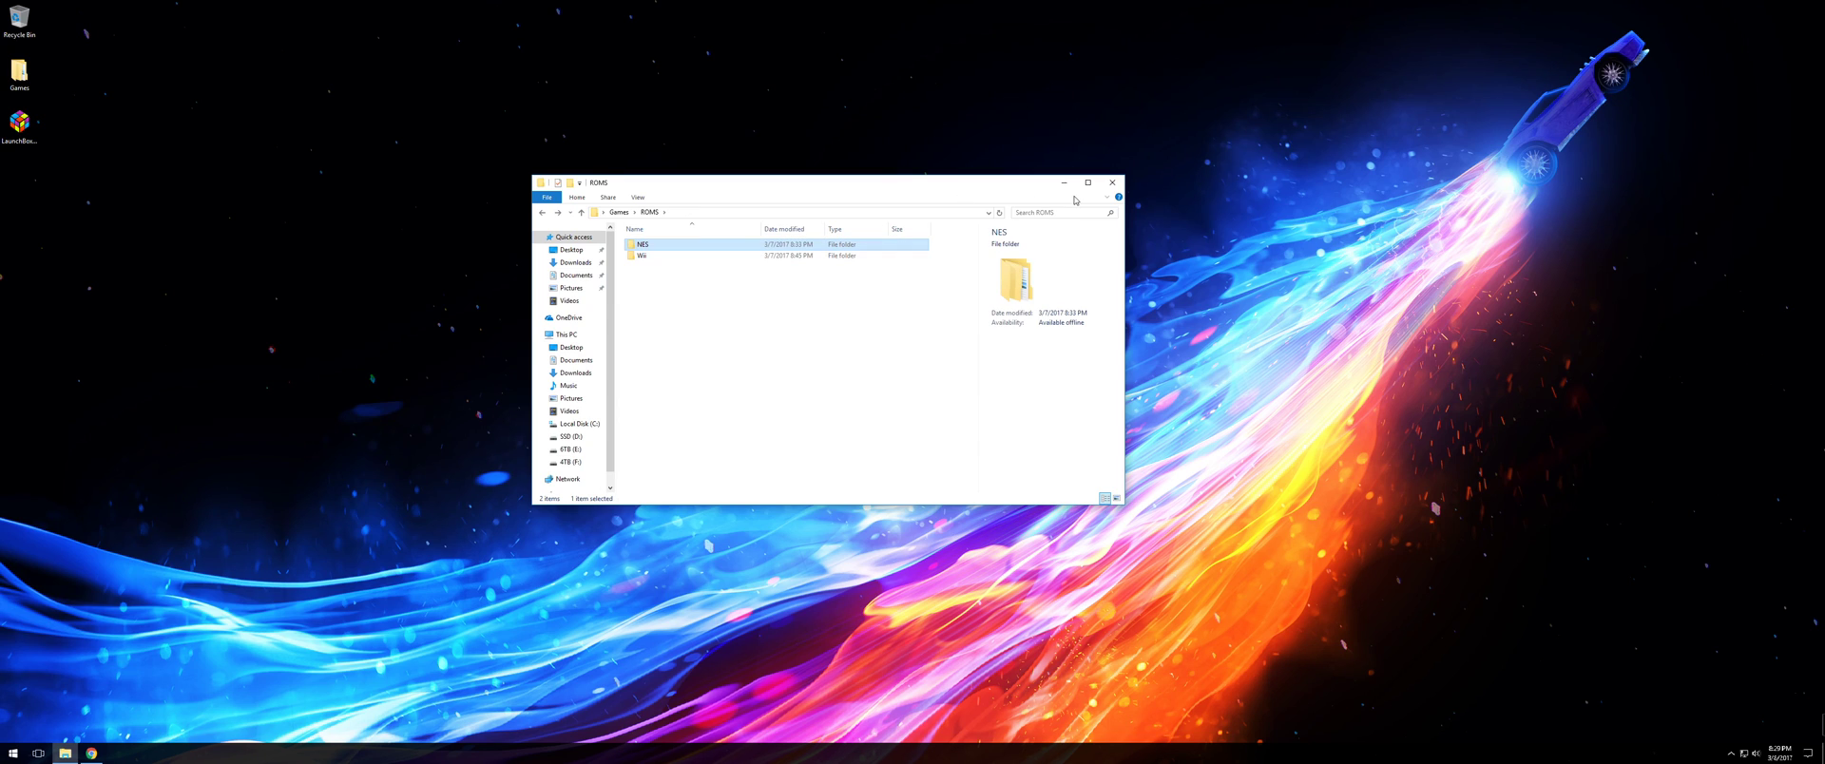
left_click(1112, 187)
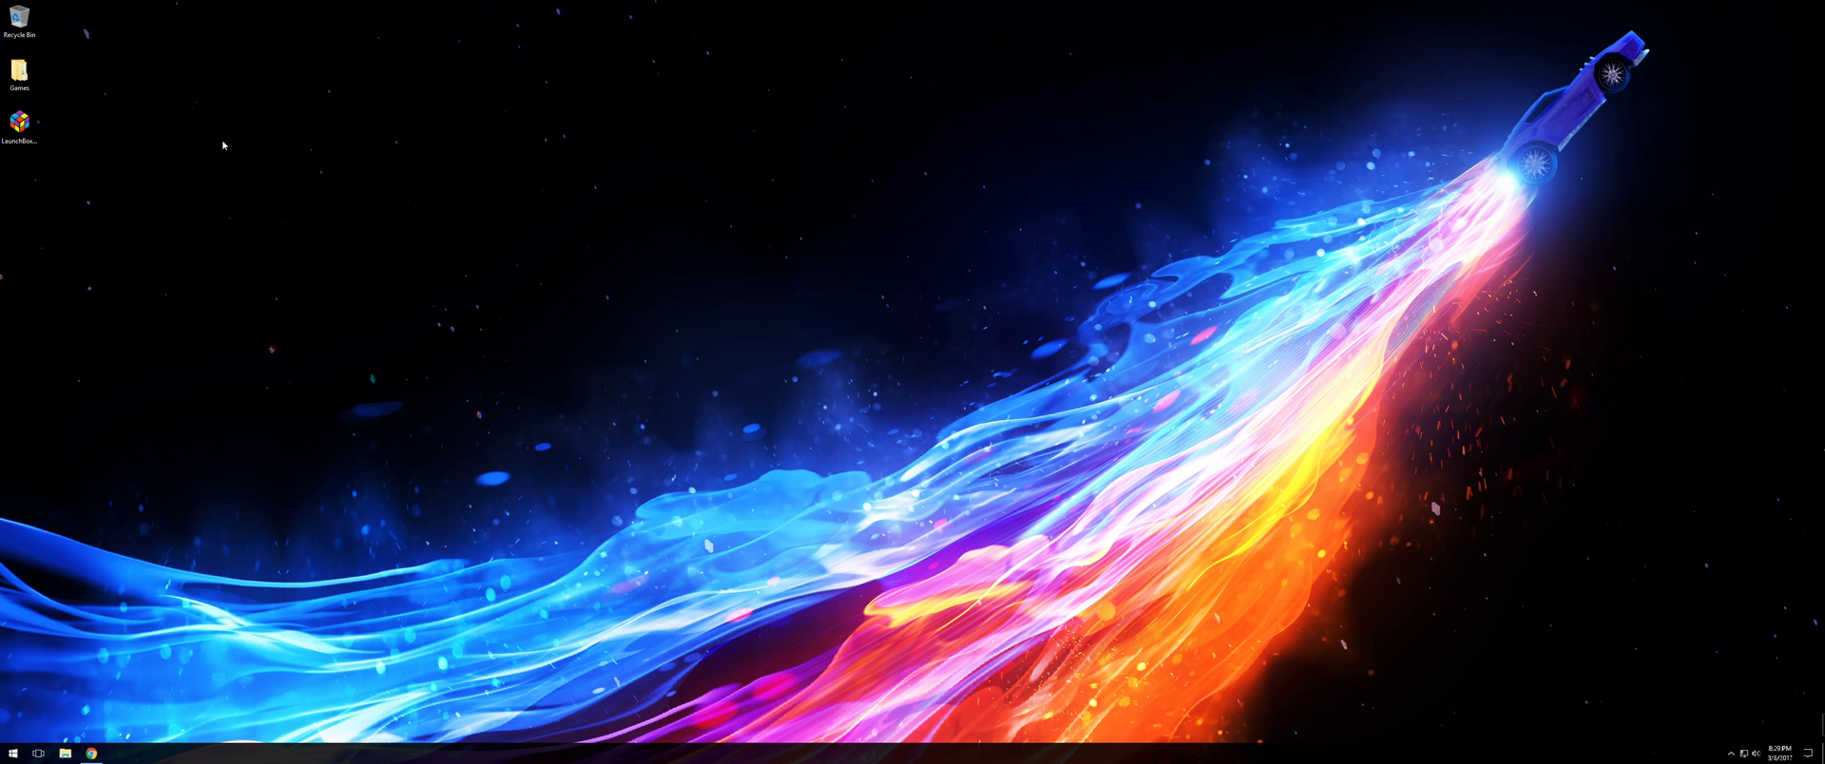
Step: Run the LaunchBox setup file from the desktop and allow it to make changes
double_click(29, 130)
right_click(34, 126)
left_click(76, 148)
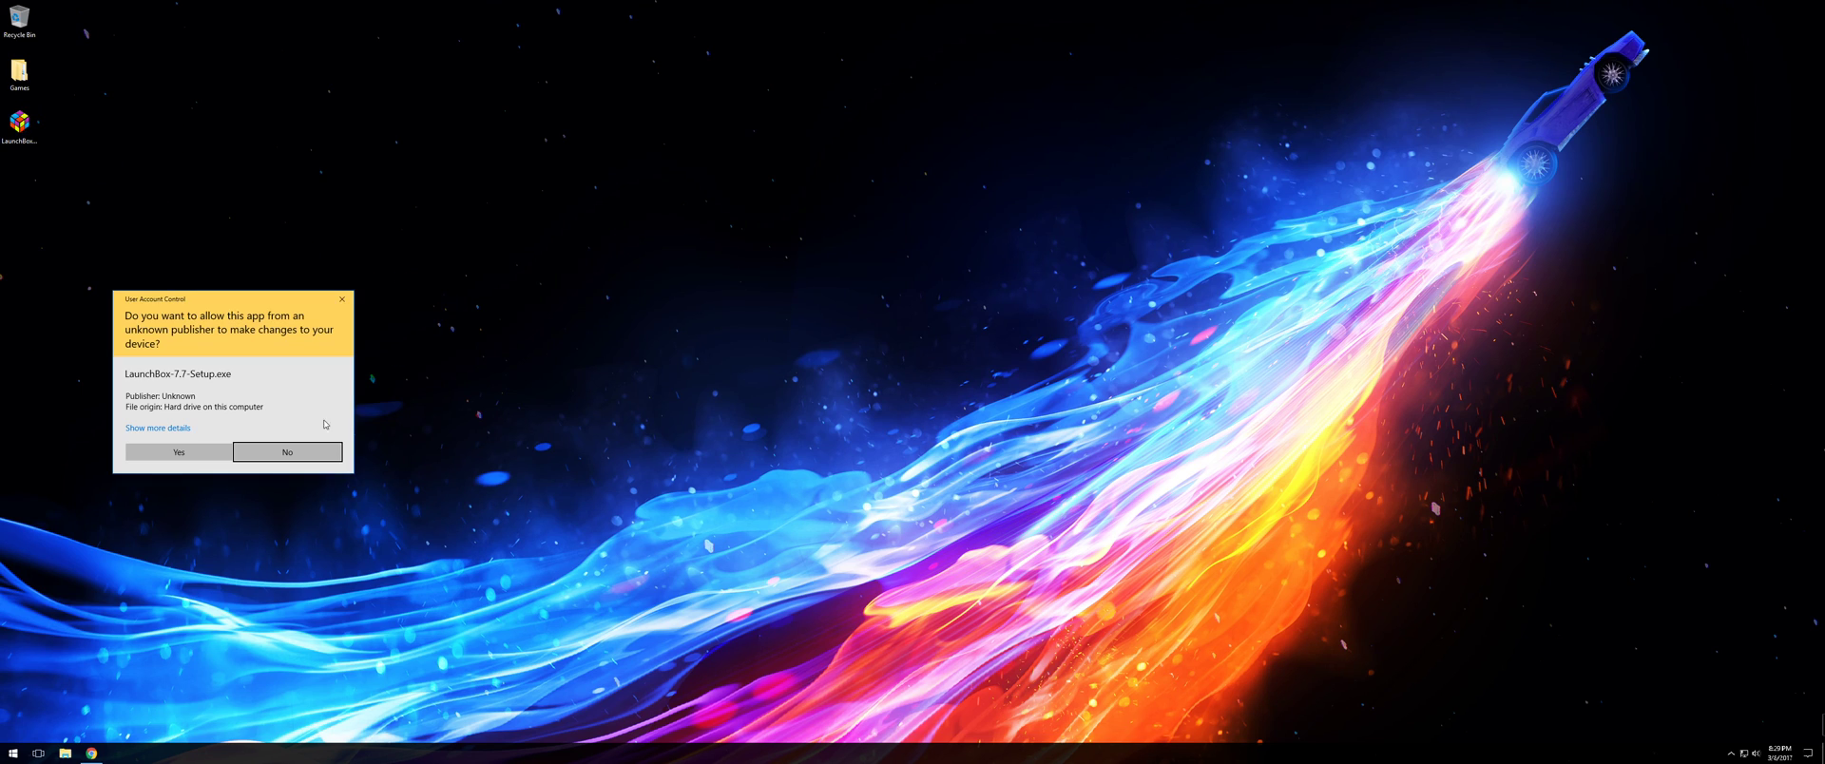
left_click(206, 453)
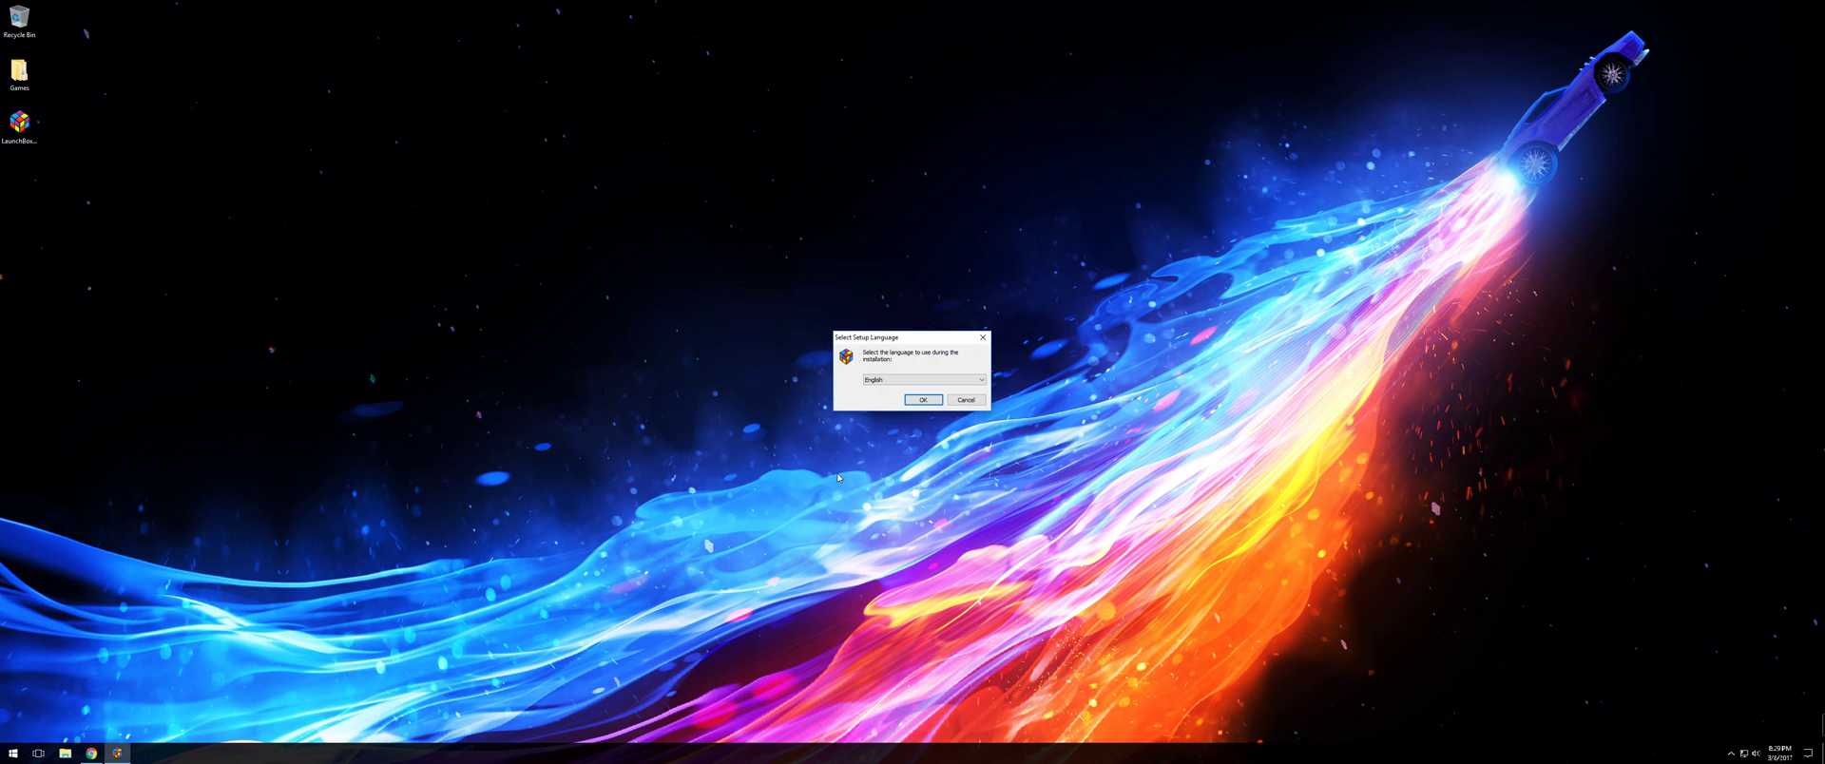
Step: Choose English, accept the licence, keep default location, Start Menu folder and desktop icon, and install
left_click(923, 400)
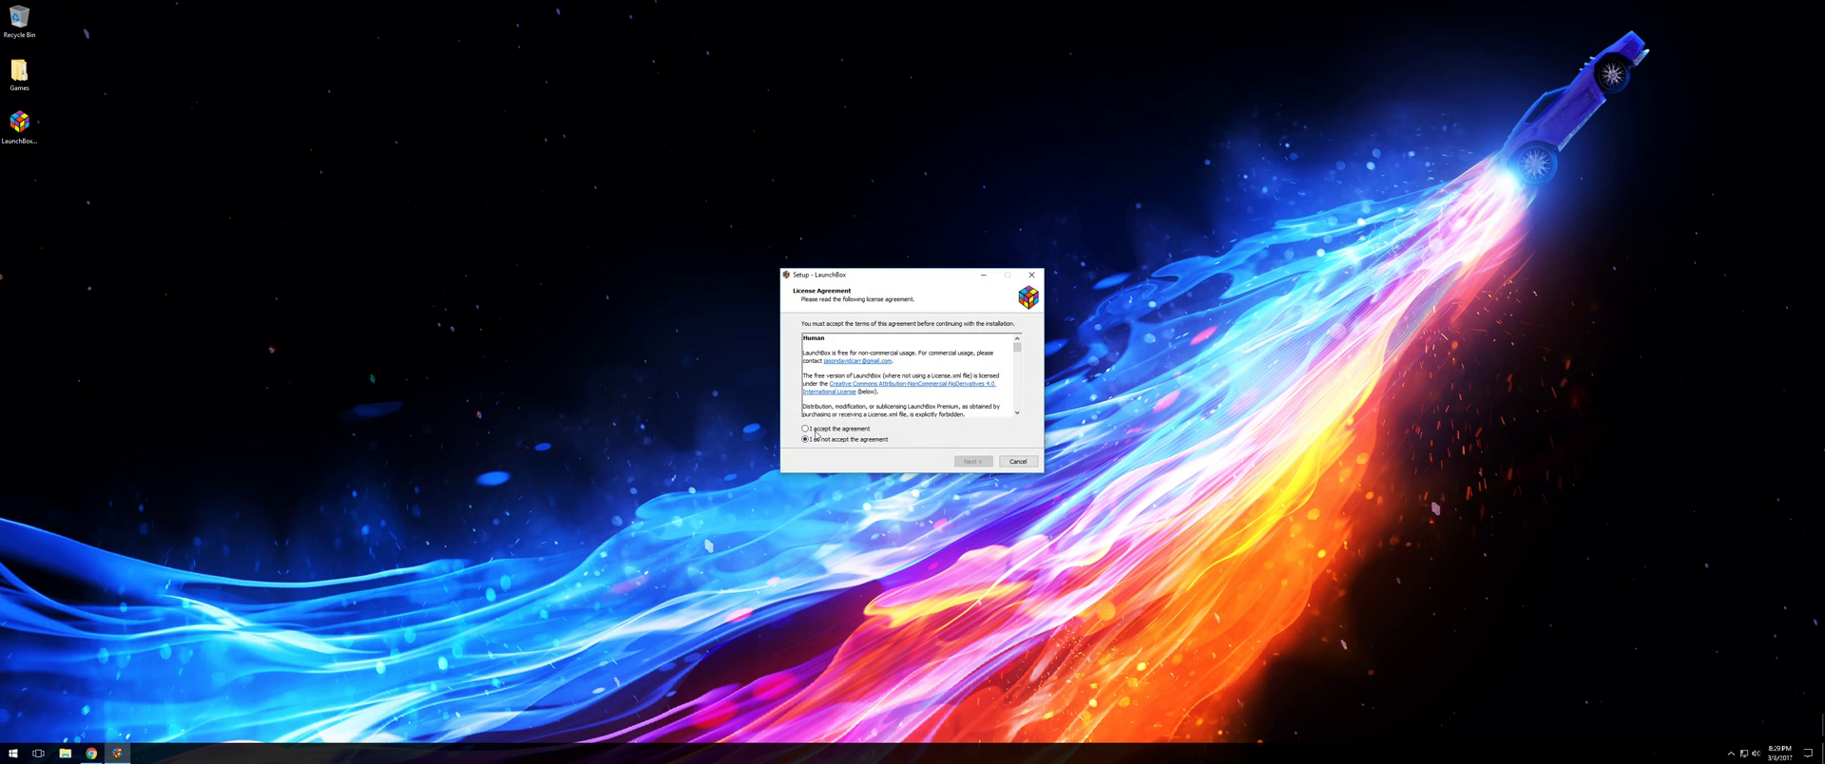
left_click(978, 465)
left_click(981, 465)
left_click(986, 467)
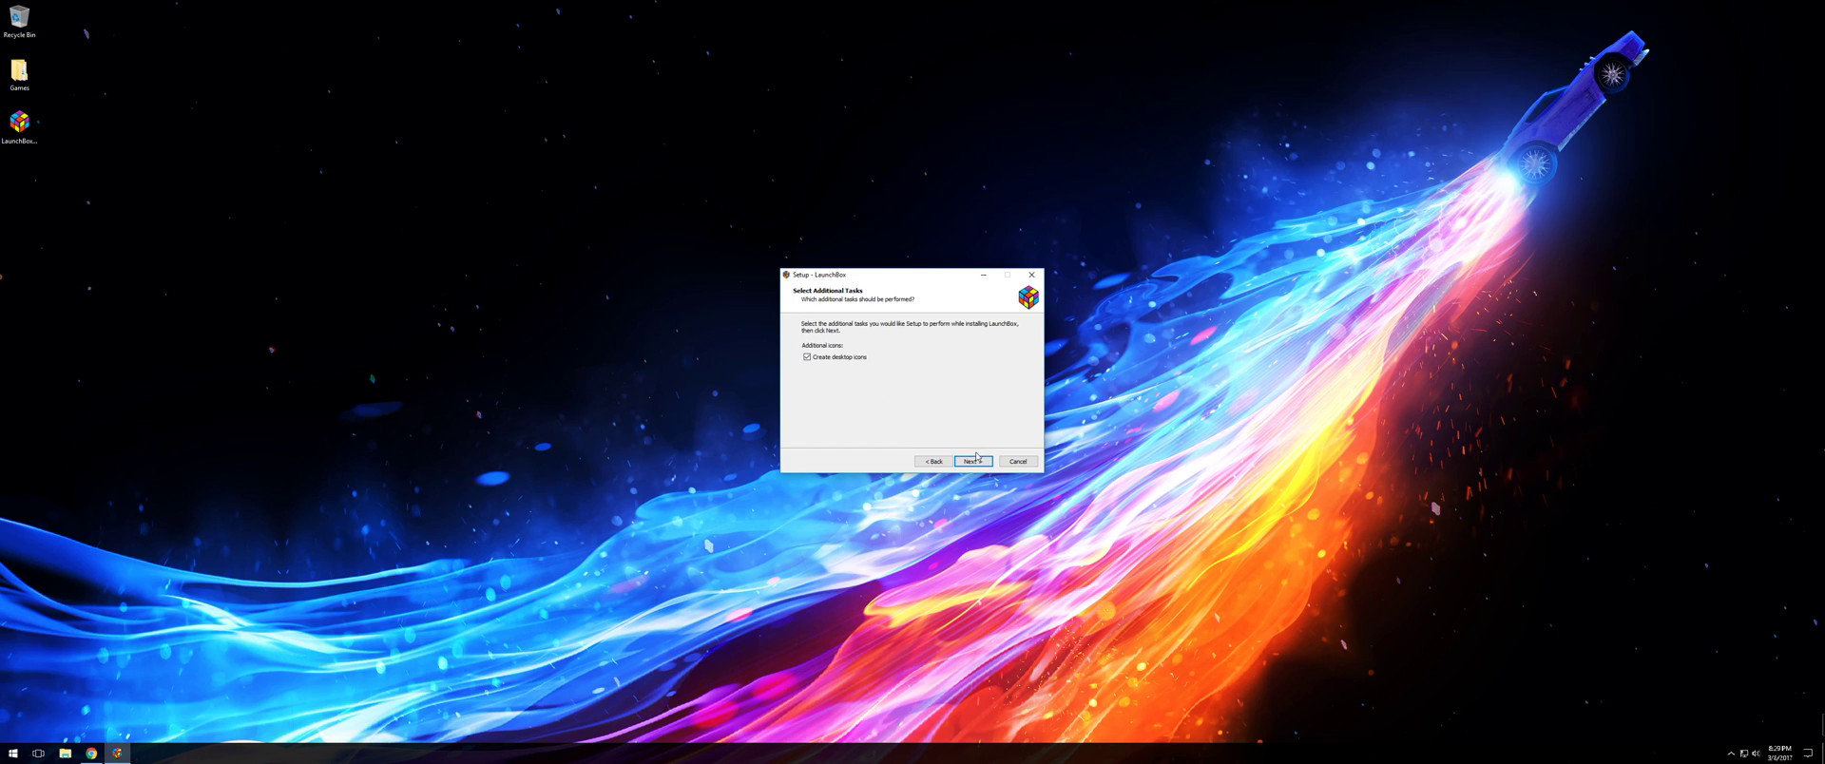
left_click(976, 460)
left_click(980, 461)
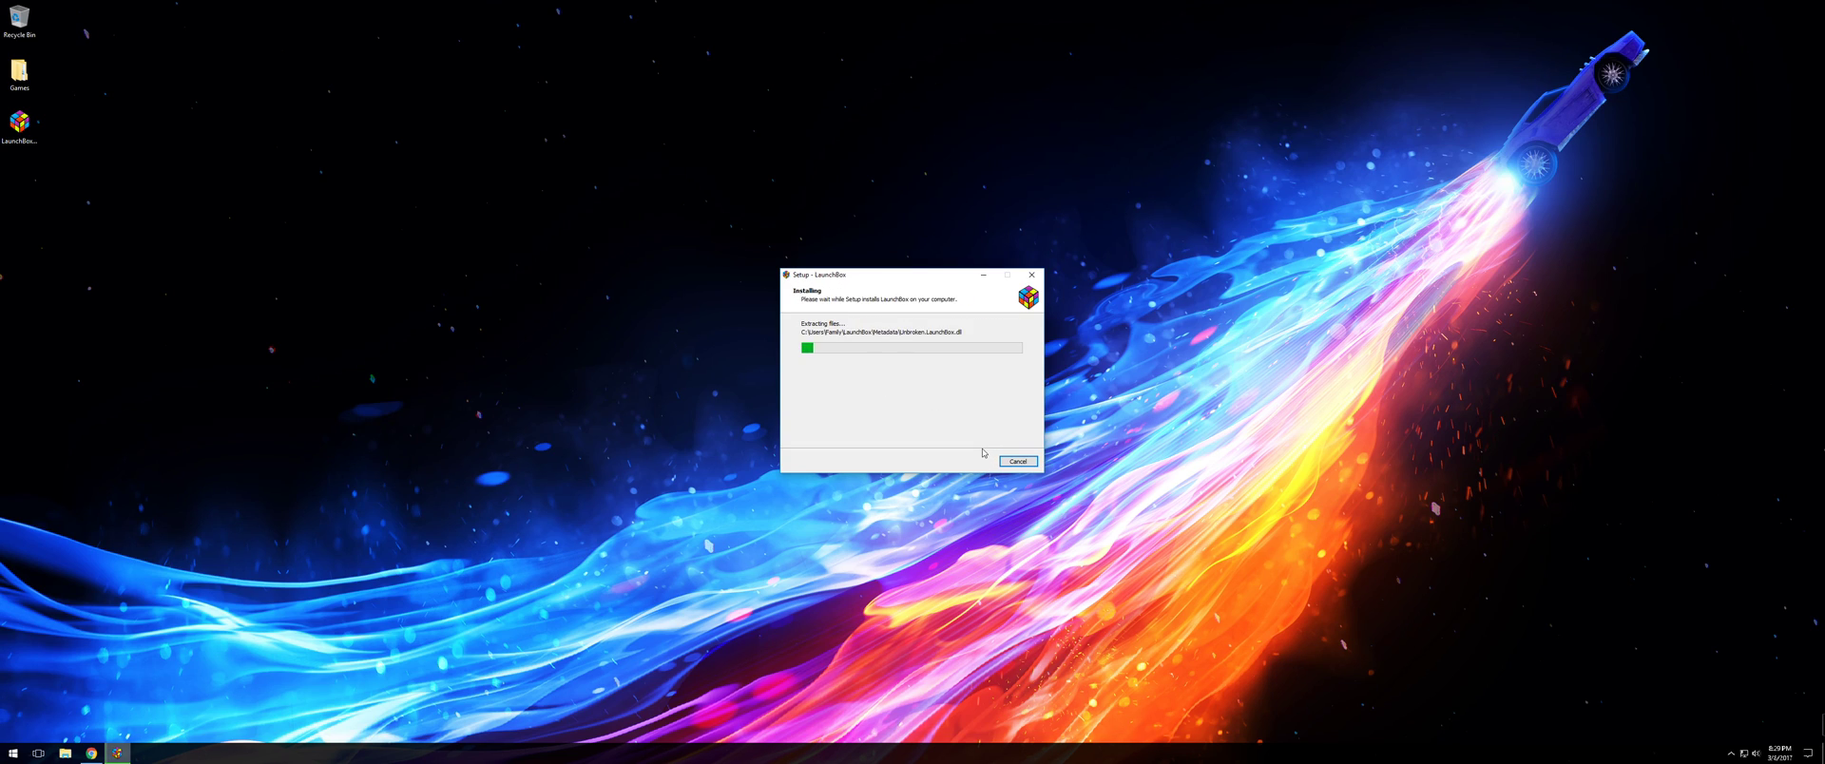